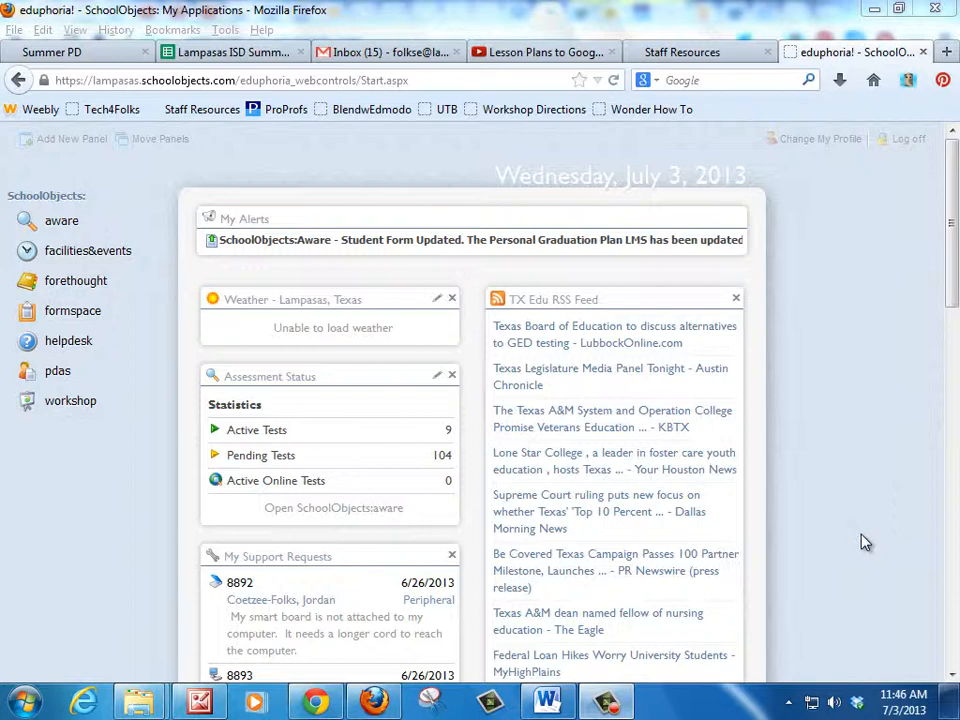
- Switch to Chrome and bring up the course list in Workshop's course management
left_click(83, 410)
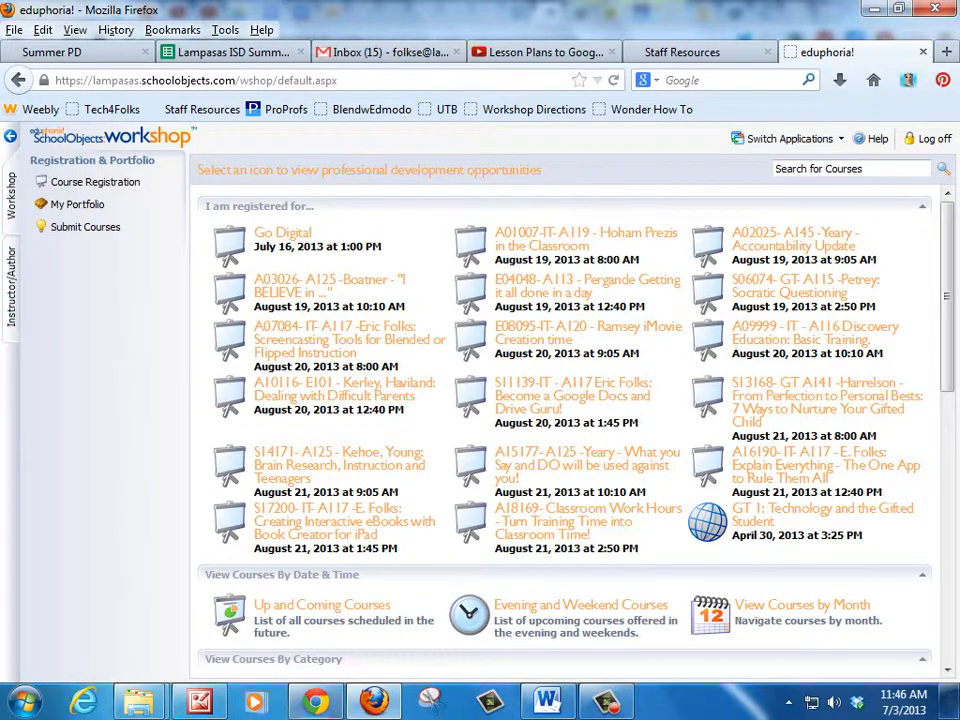
left_click(316, 702)
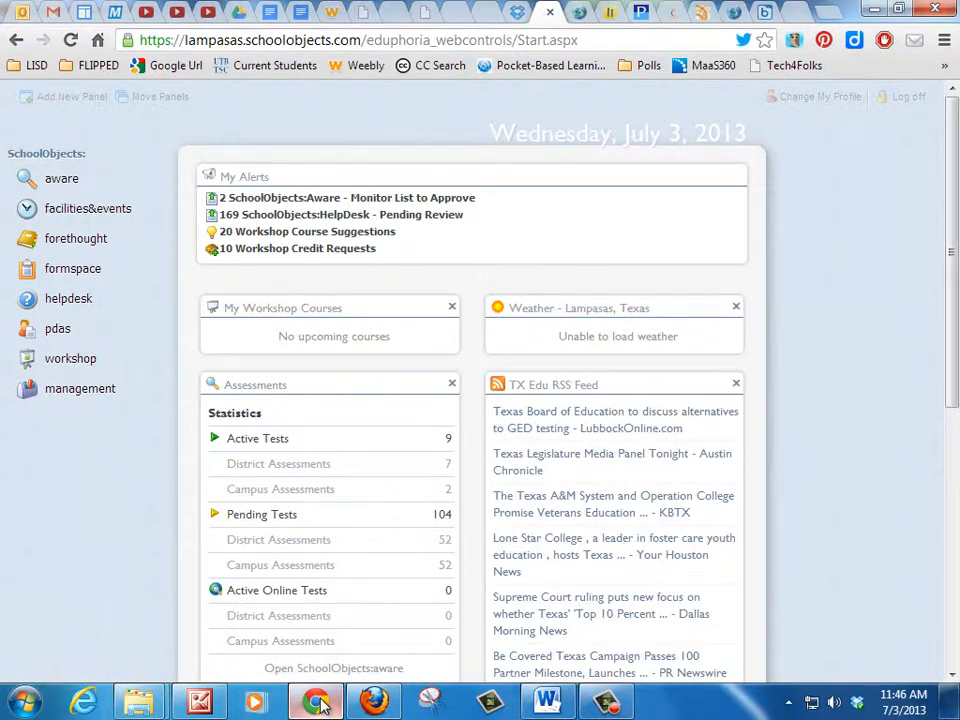
left_click(70, 360)
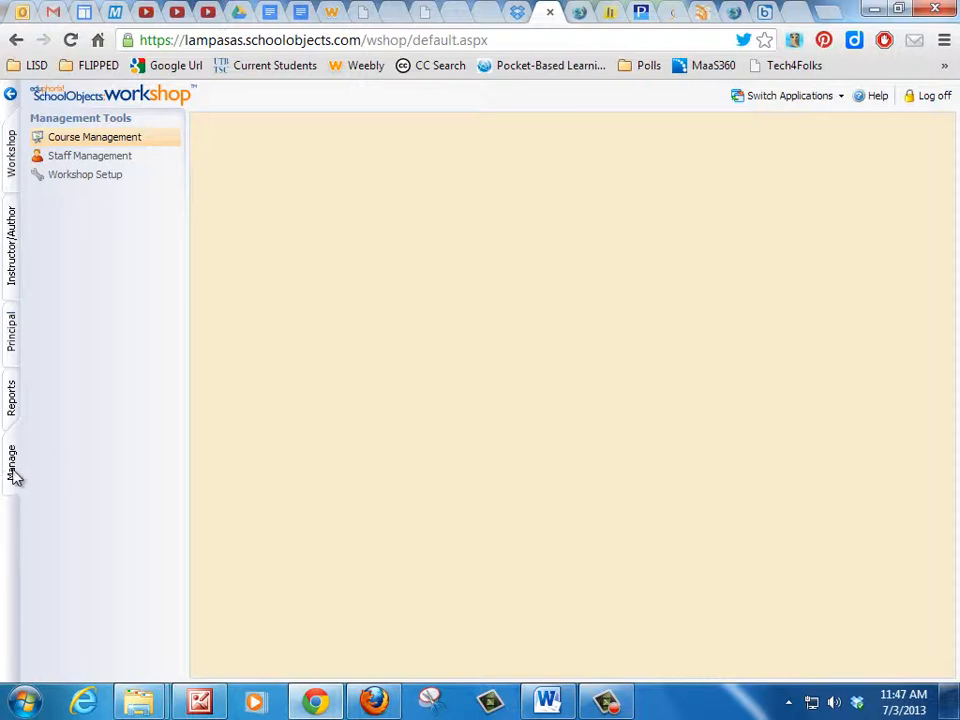
left_click(88, 138)
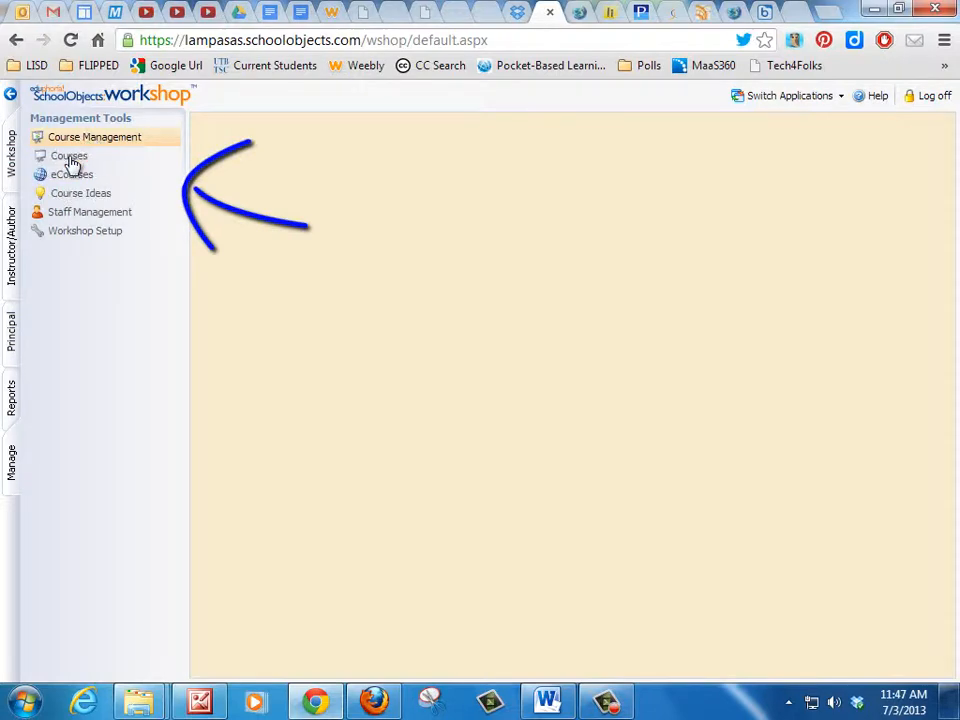
left_click(72, 160)
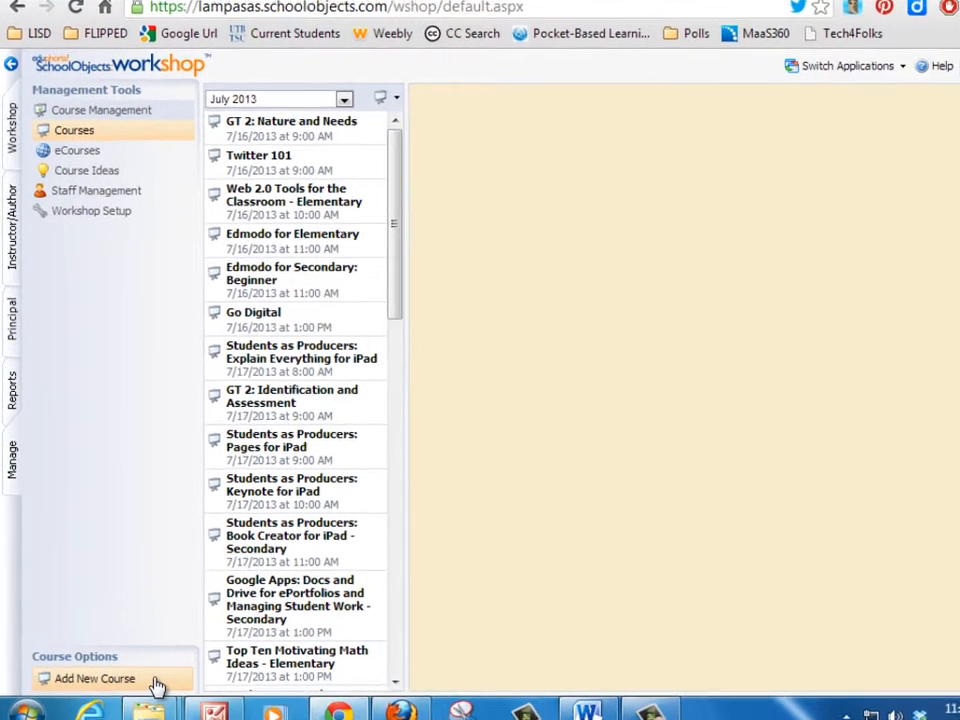
- Start a new, empty course titled "TEST COURSE" with the description "Course descriptions..."
left_click(167, 702)
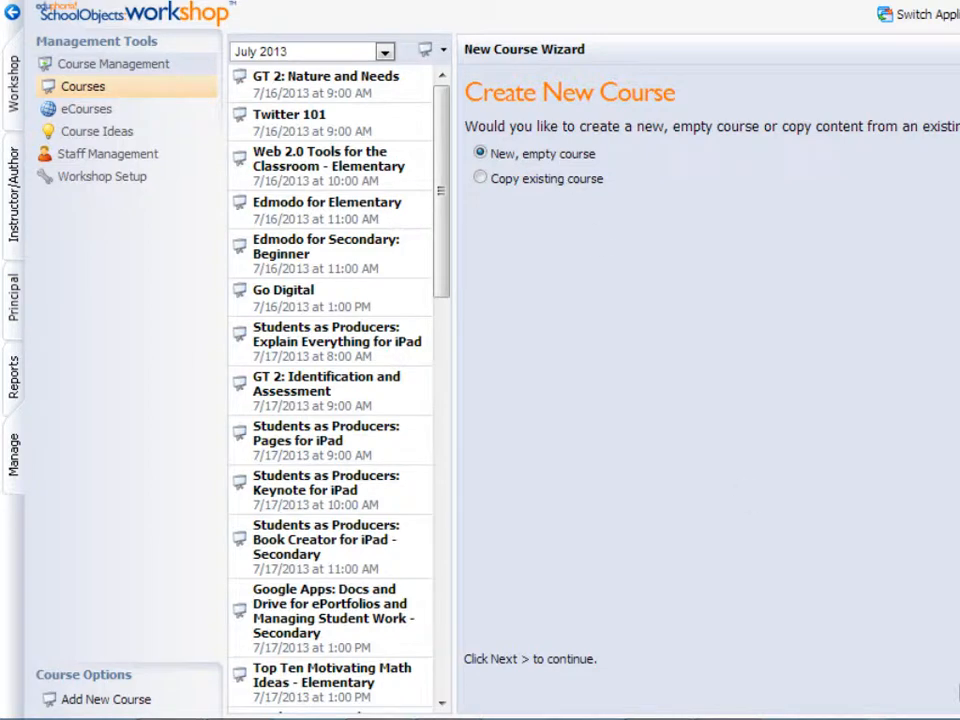
left_click(484, 152)
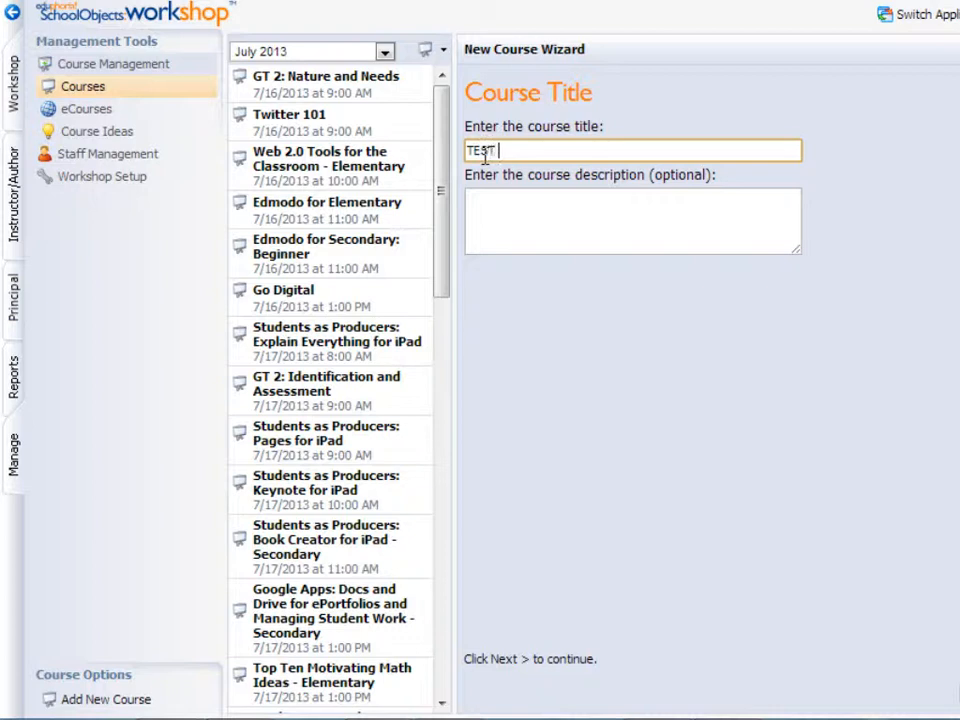
type("TEST COURSE")
left_click(525, 200)
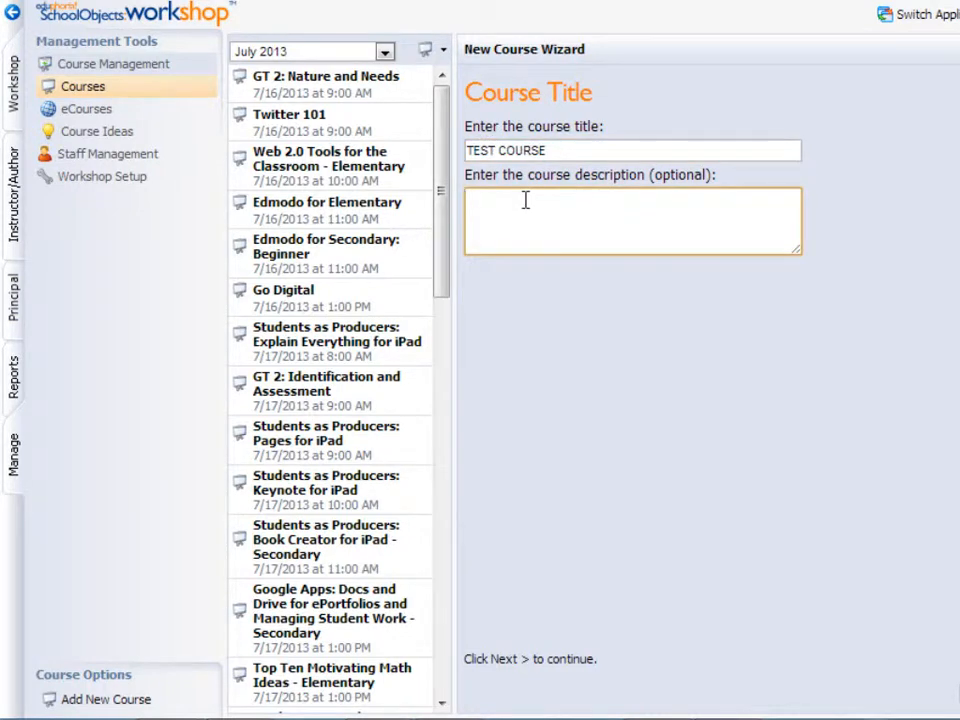
type("Cour")
type("se descripot")
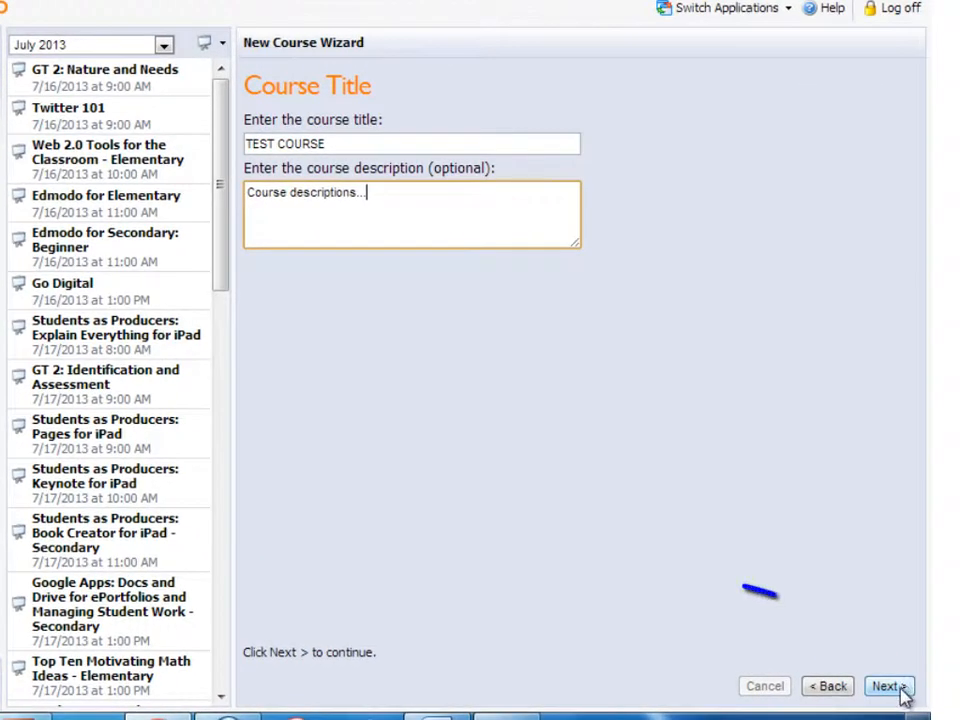
left_click(899, 687)
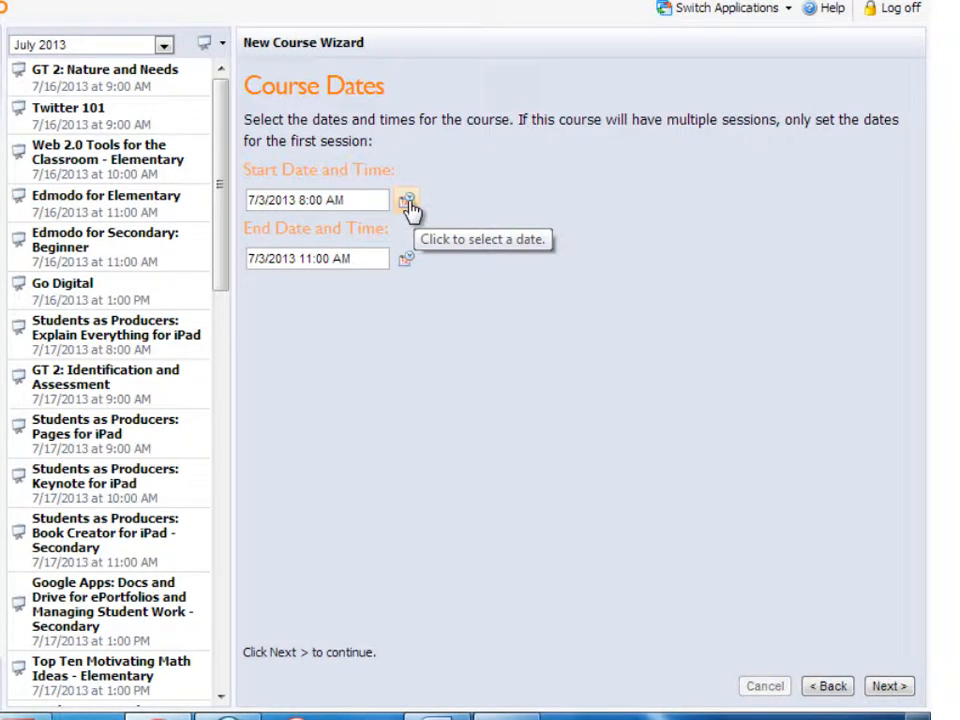
- Schedule the course from 7/9/2013 8:00 AM to 7/9/2013 2:00 PM and open the created course for editing
left_click(408, 204)
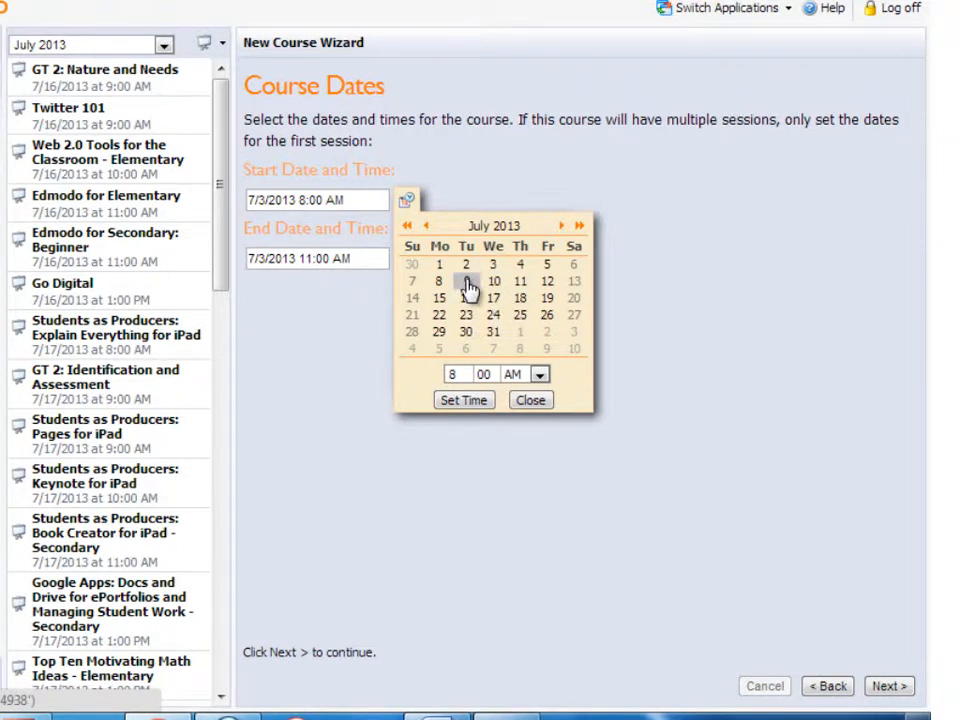
left_click(466, 404)
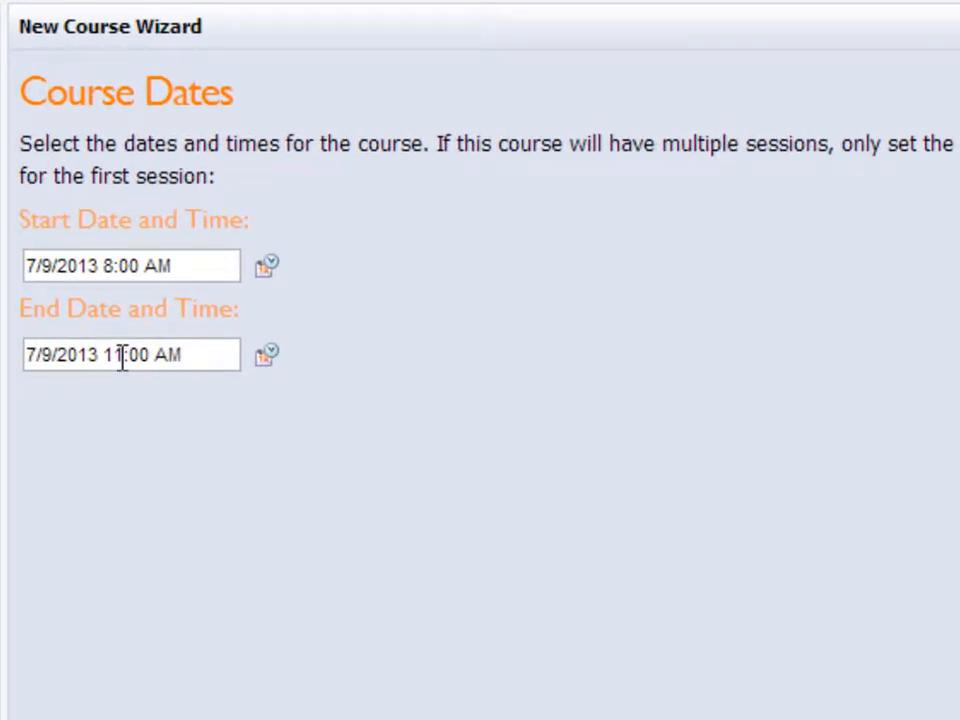
left_click(121, 360)
left_click(266, 356)
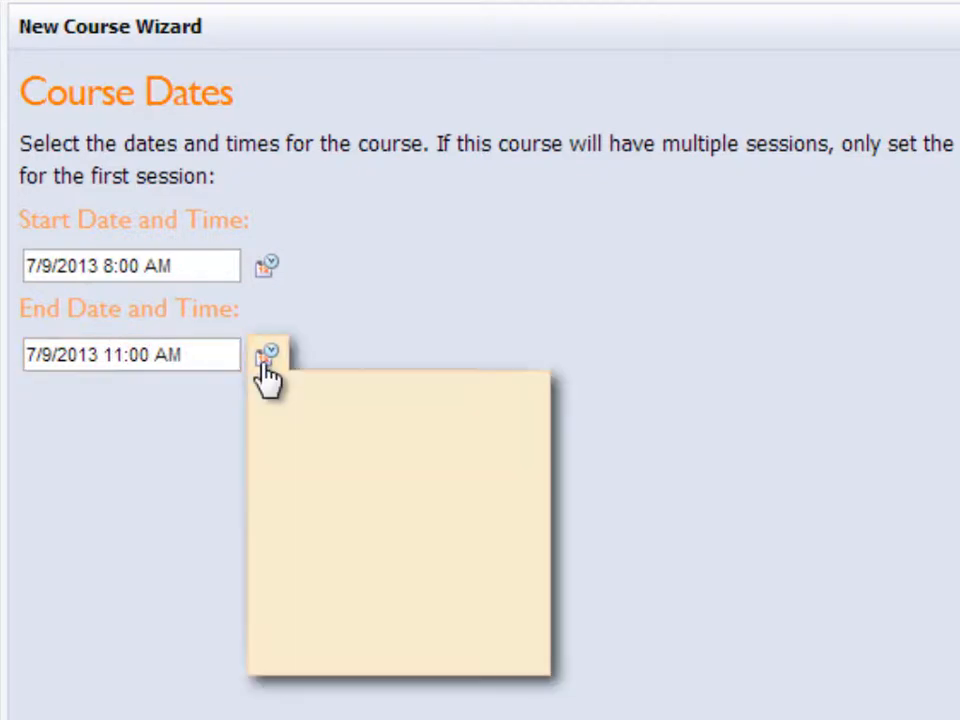
left_click(356, 626)
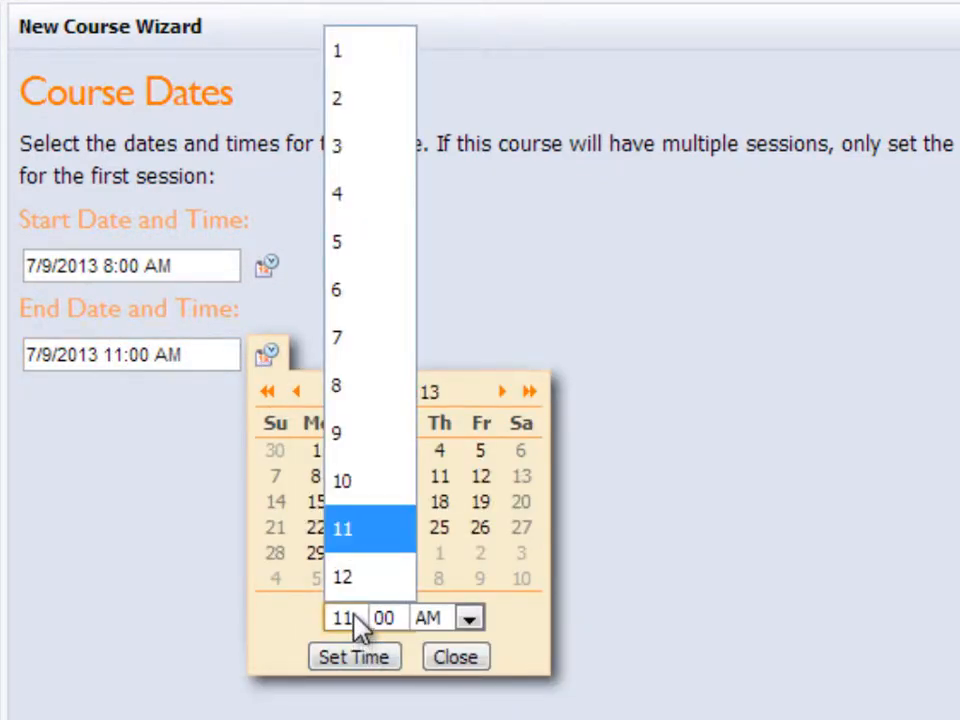
left_click(360, 100)
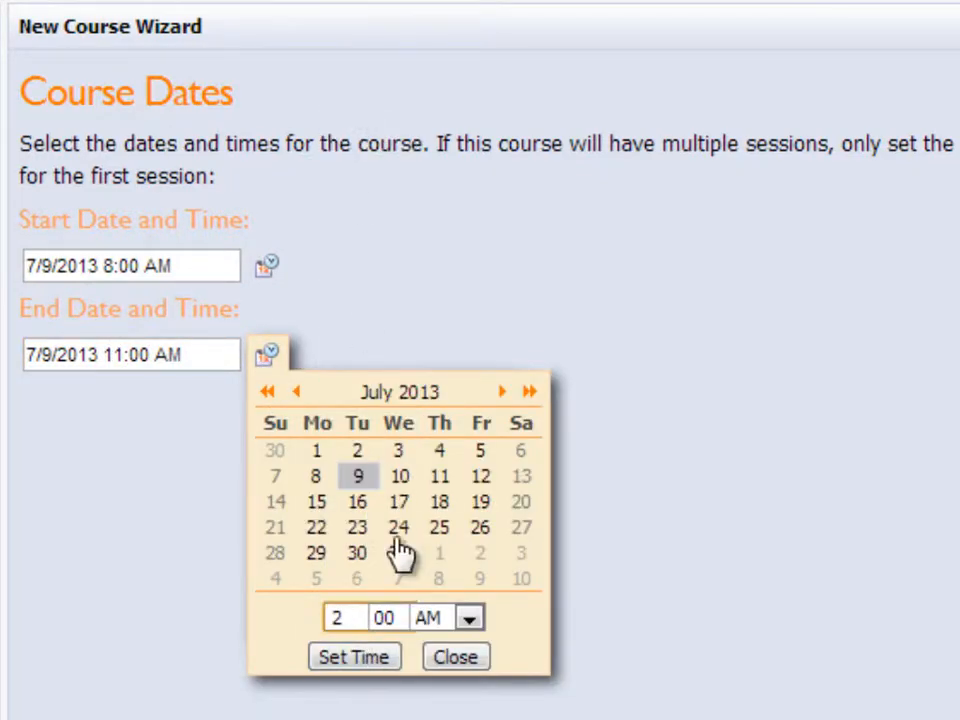
left_click(470, 622)
left_click(437, 706)
left_click(354, 658)
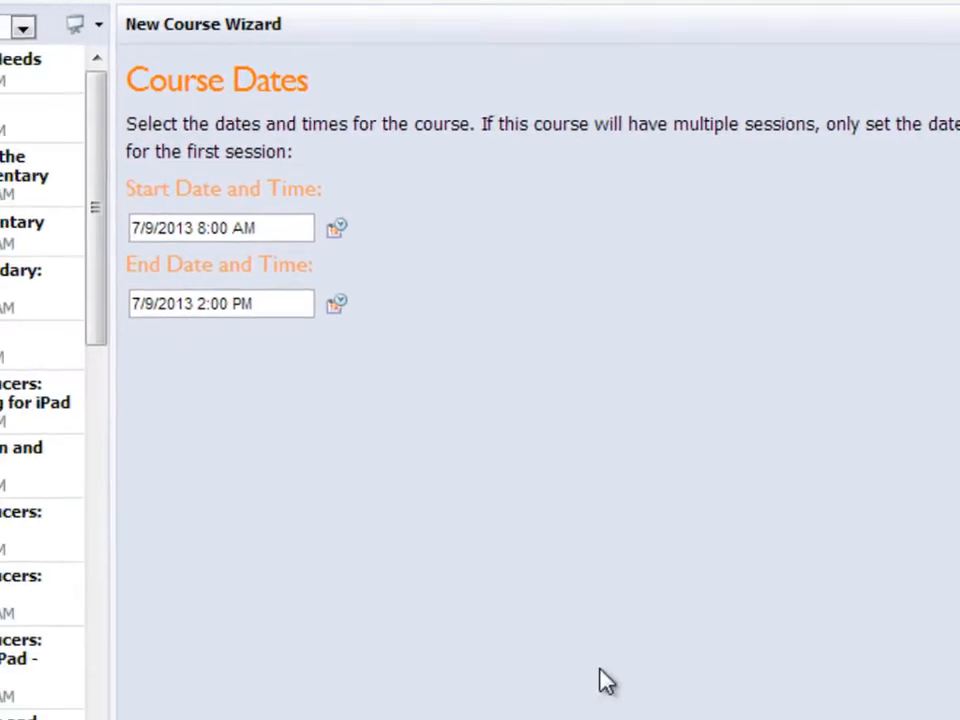
left_click(916, 690)
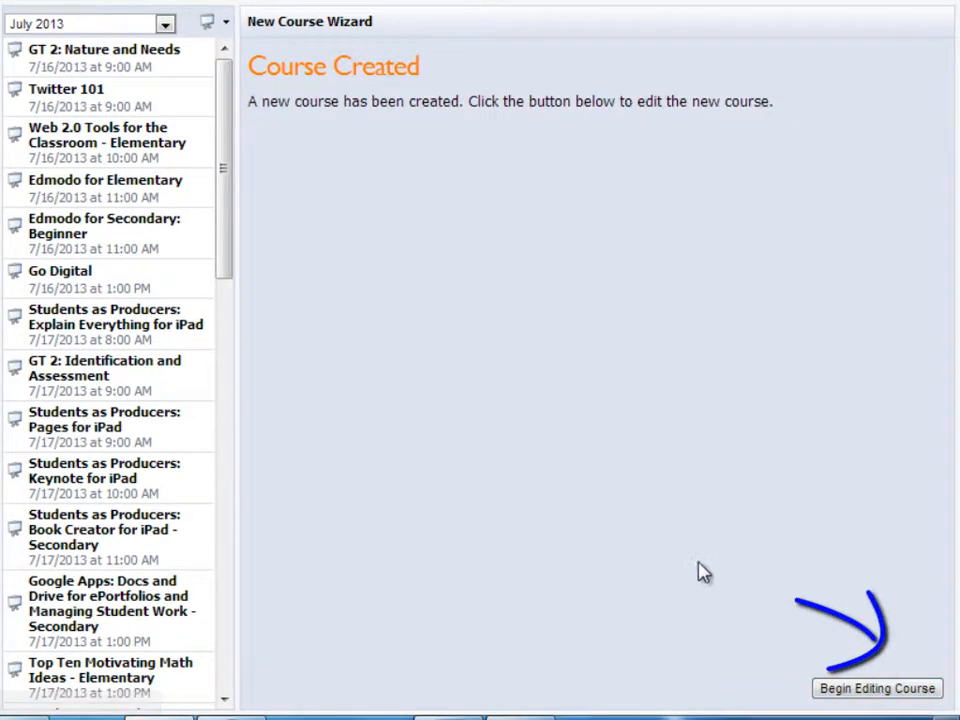
left_click(914, 692)
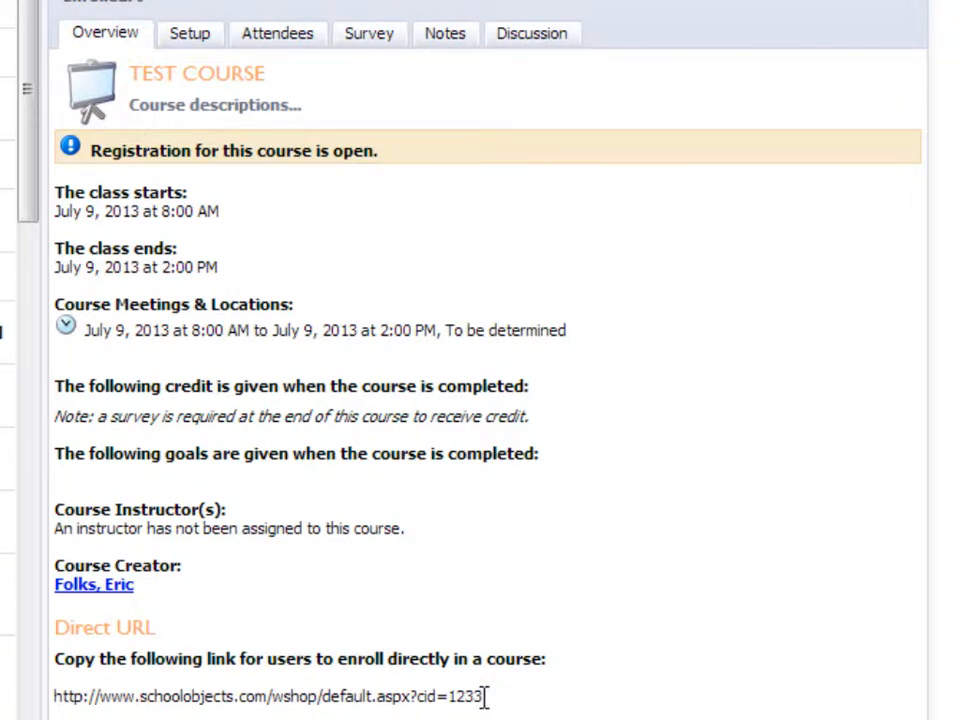
- Highlight the direct enrollment link in the course overview, and view the course's Title & Description settings
left_click_drag(484, 696, 58, 703)
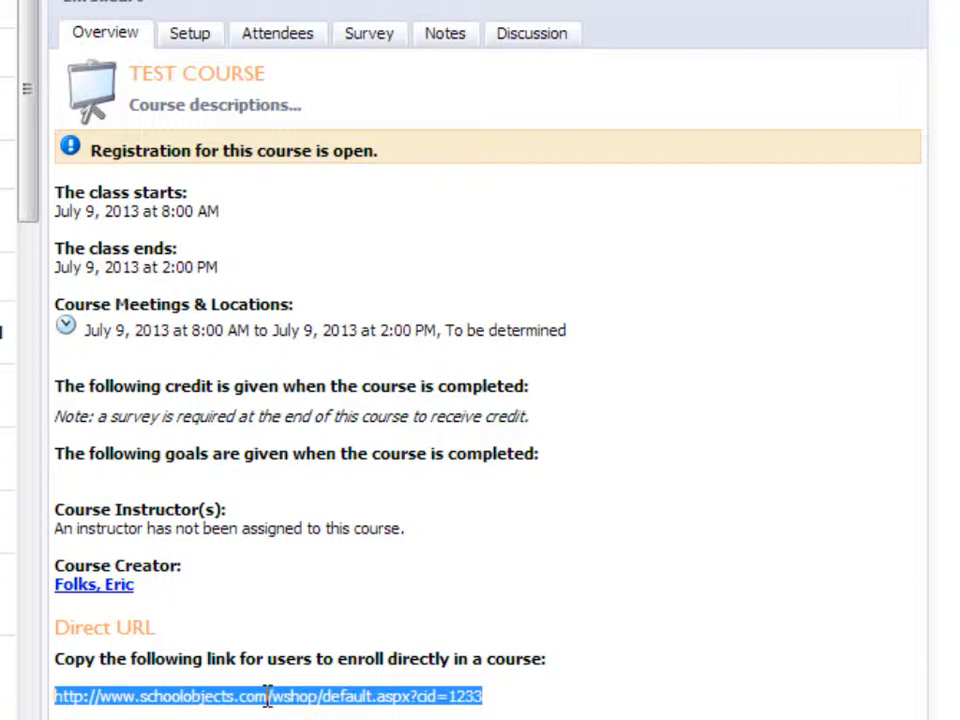
left_click(198, 42)
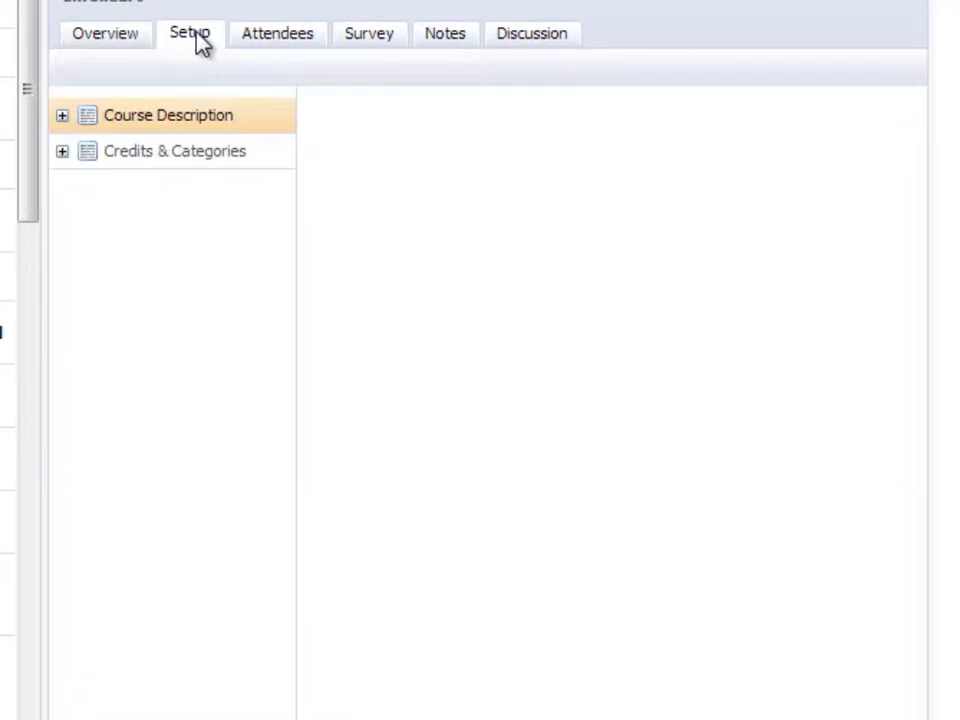
left_click(62, 117)
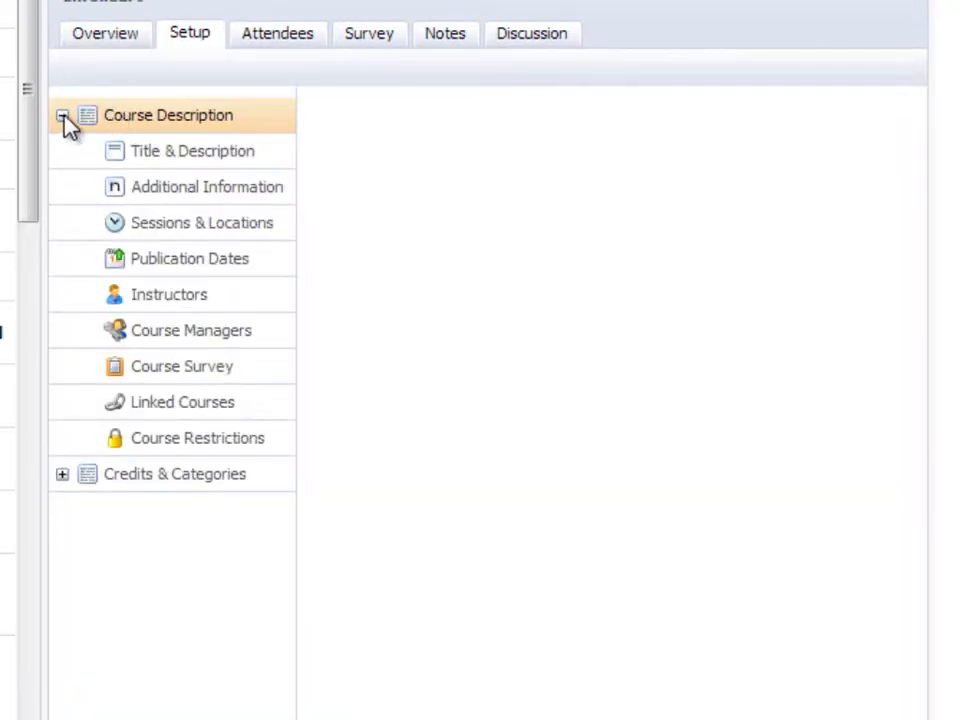
left_click(62, 117)
left_click(62, 117)
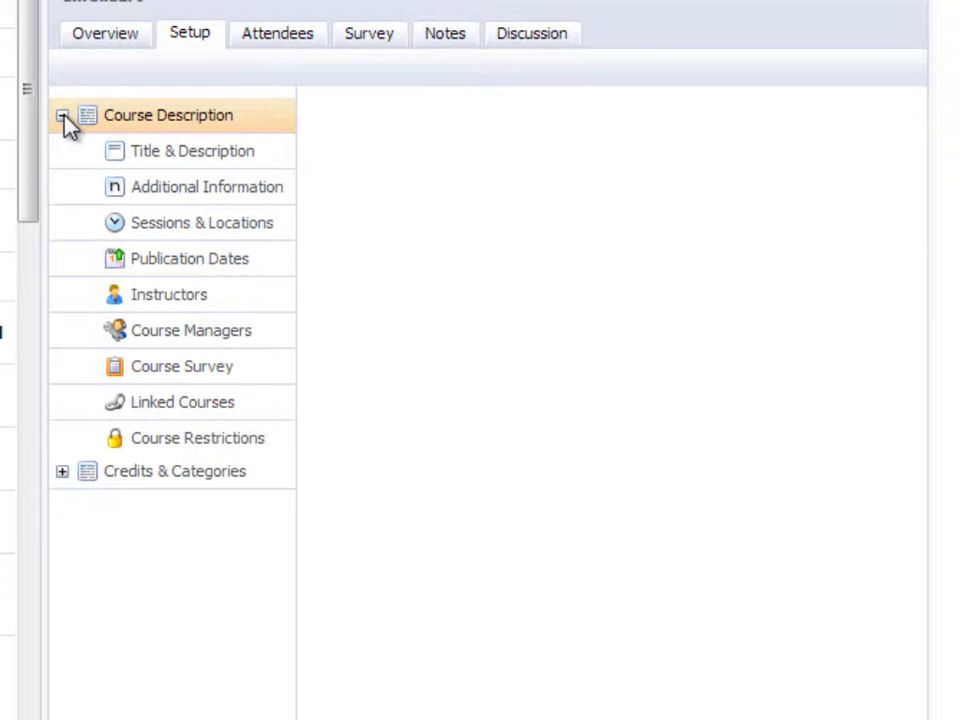
left_click(229, 160)
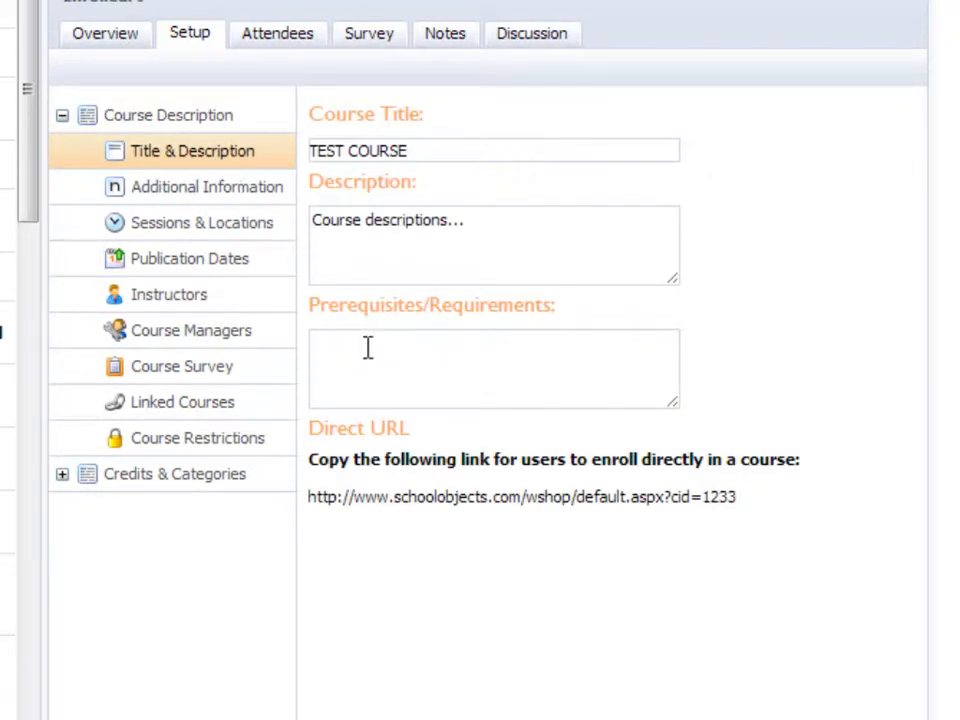
- Assign LMS Library as the location of the course session and save it
left_click(215, 230)
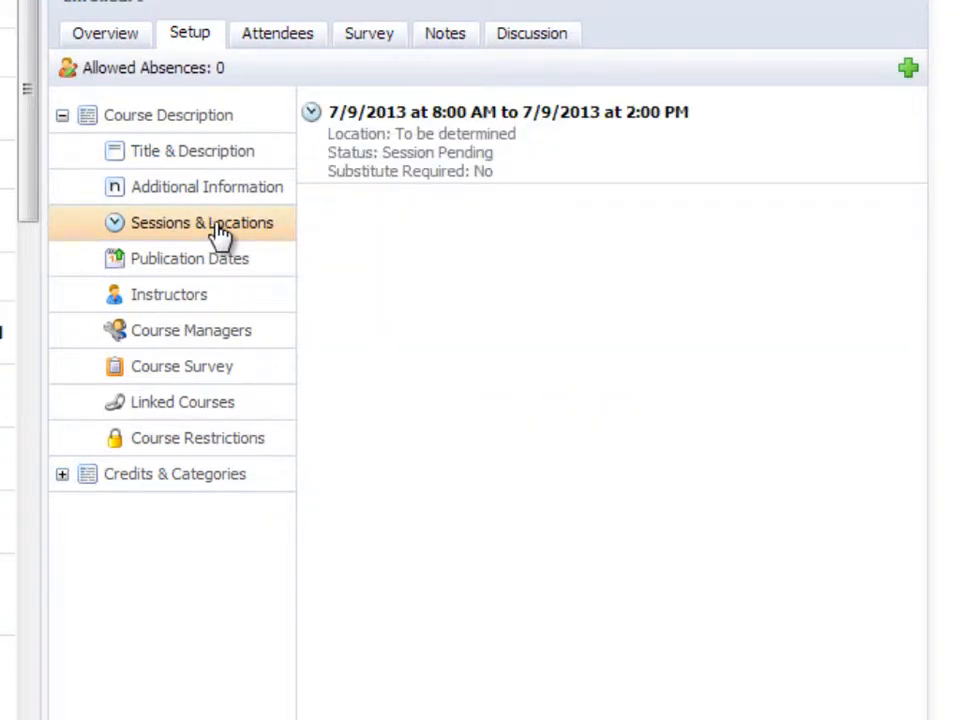
left_click(467, 162)
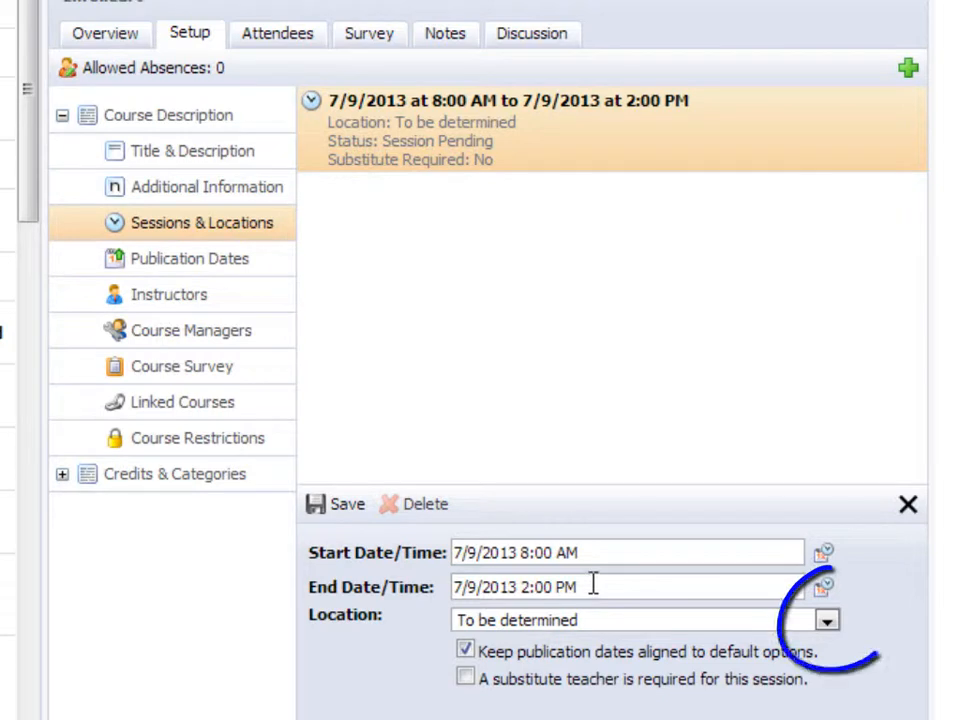
left_click(827, 622)
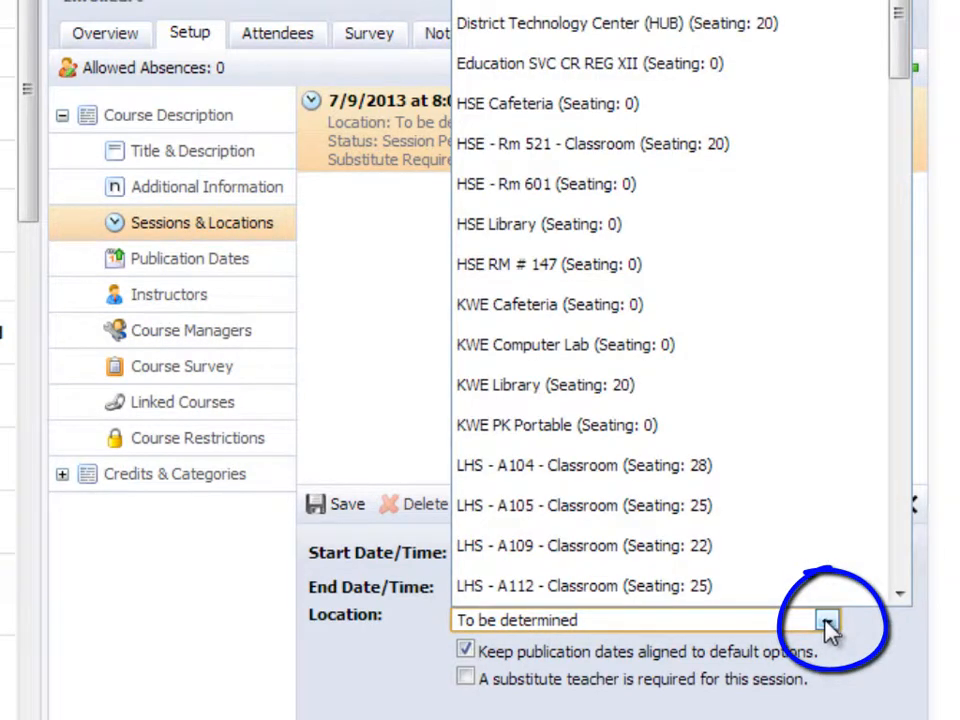
left_click_drag(898, 85, 915, 575)
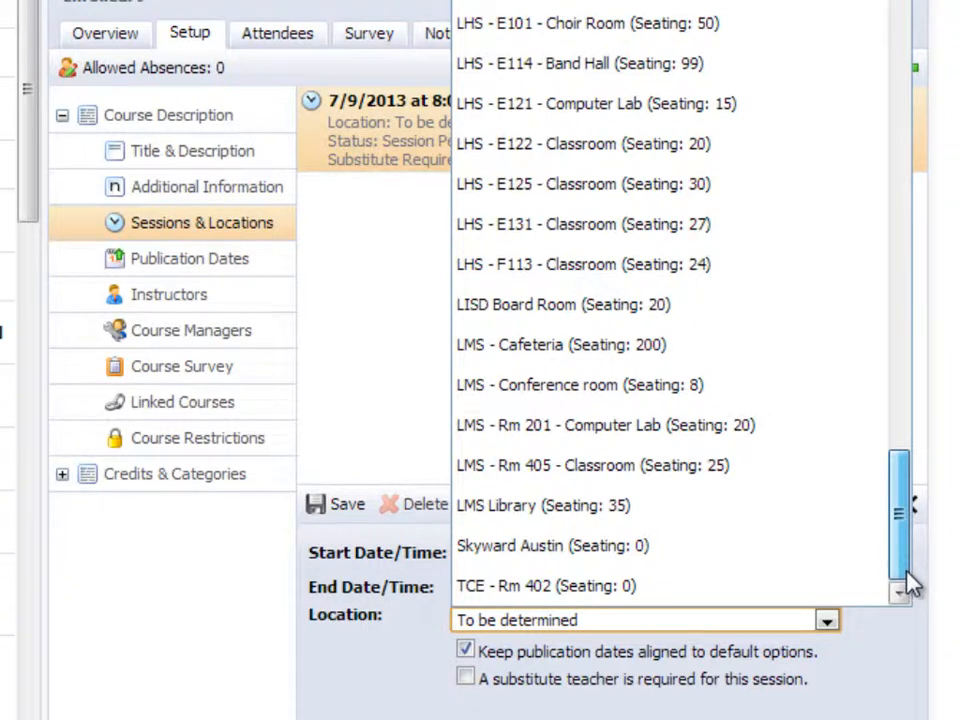
left_click(595, 507)
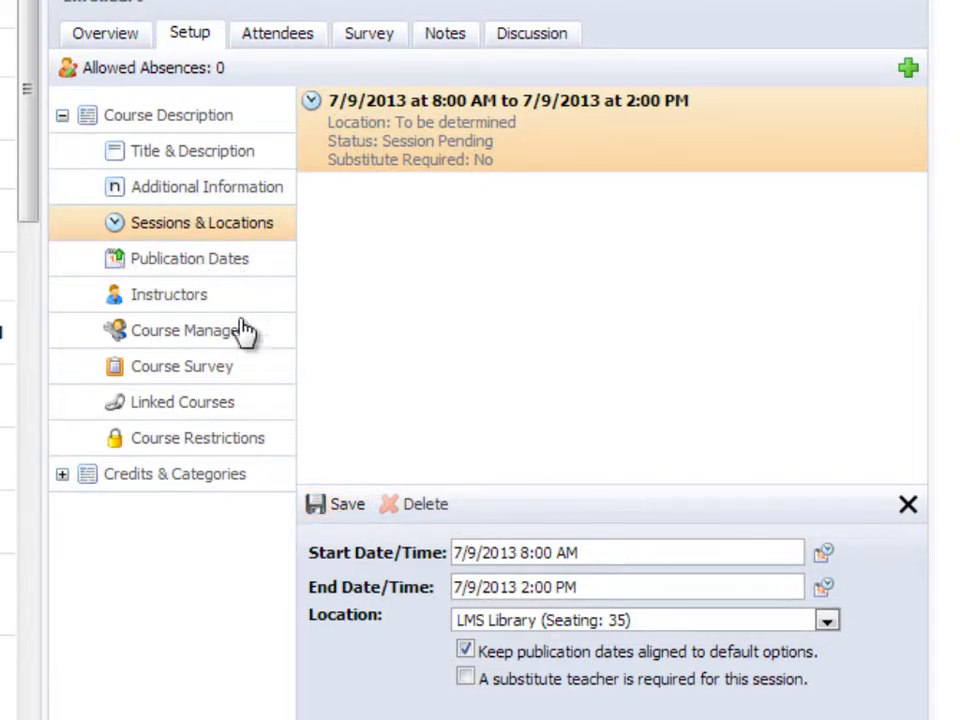
left_click(345, 510)
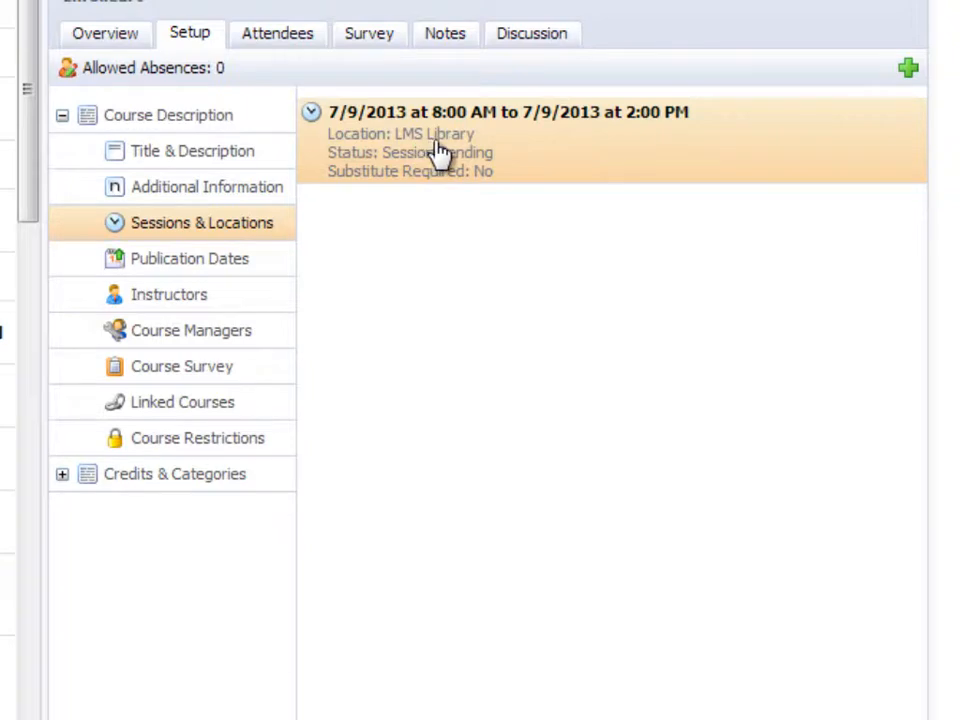
- Review the dates for catalog publication, staff registration opening and closing, and the course survey
left_click(216, 261)
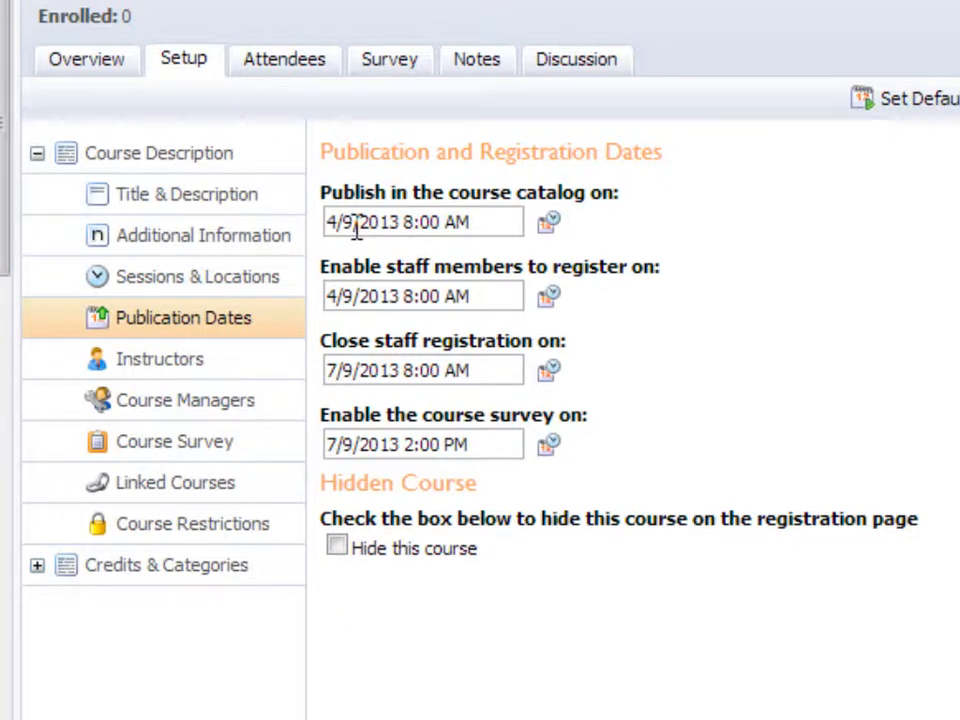
left_click_drag(328, 221, 366, 224)
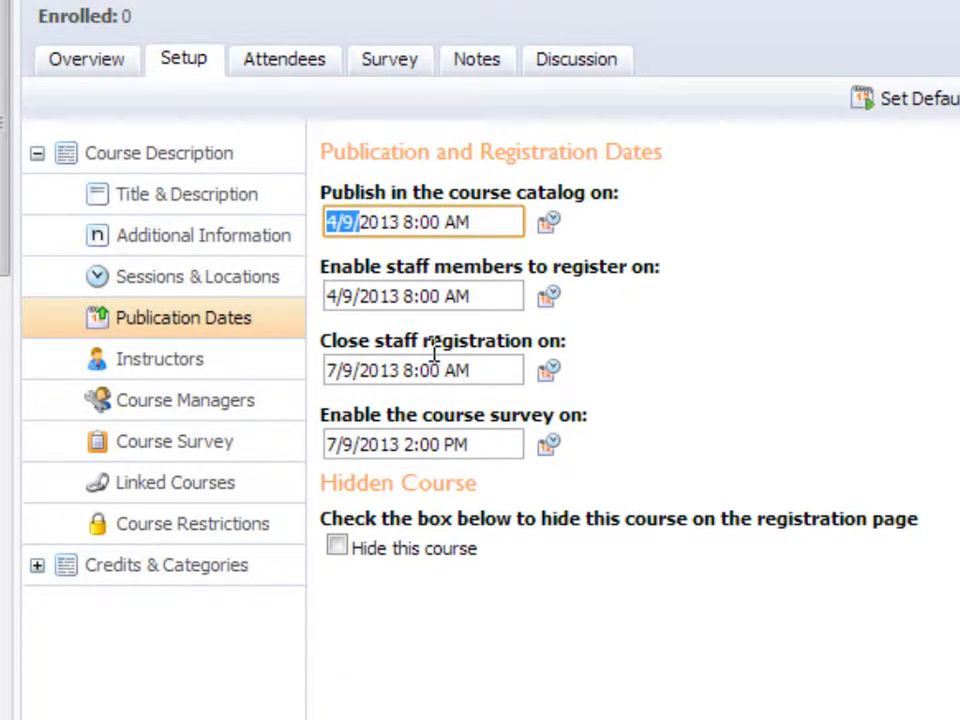
left_click_drag(328, 297, 405, 296)
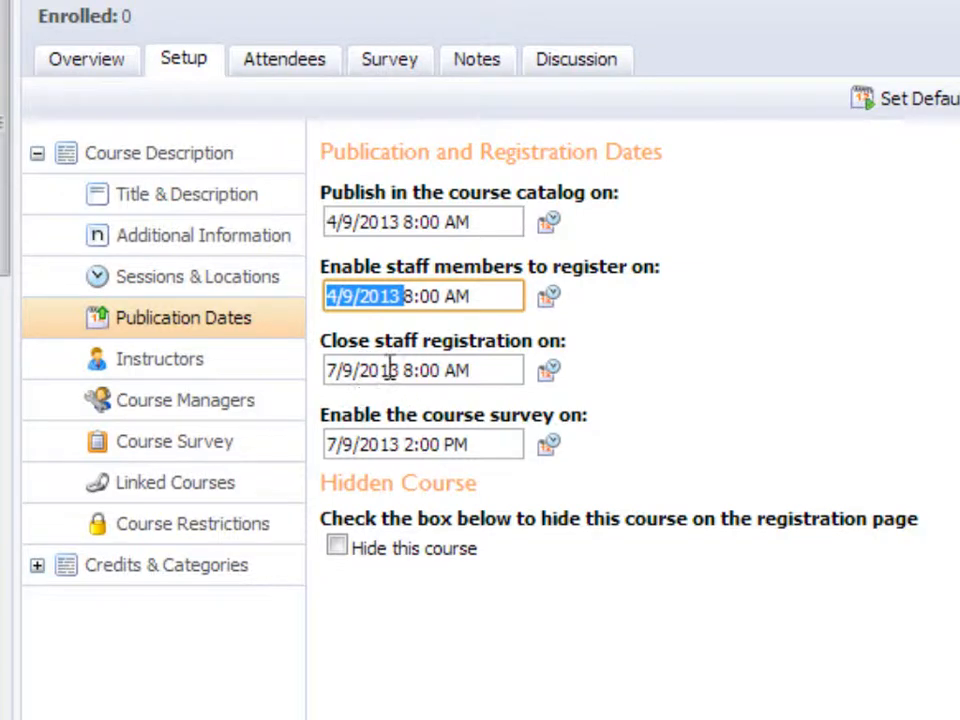
left_click(407, 446)
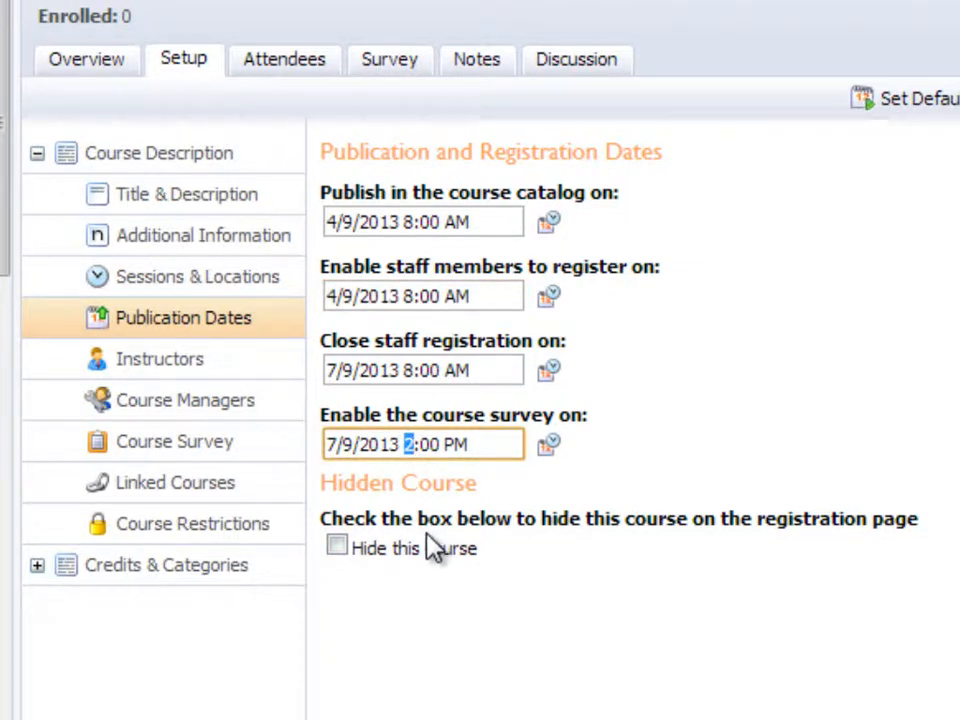
left_click(480, 446)
- Browse the list of available course instructors and examine the instructor credit earned for teaching the course
left_click(186, 366)
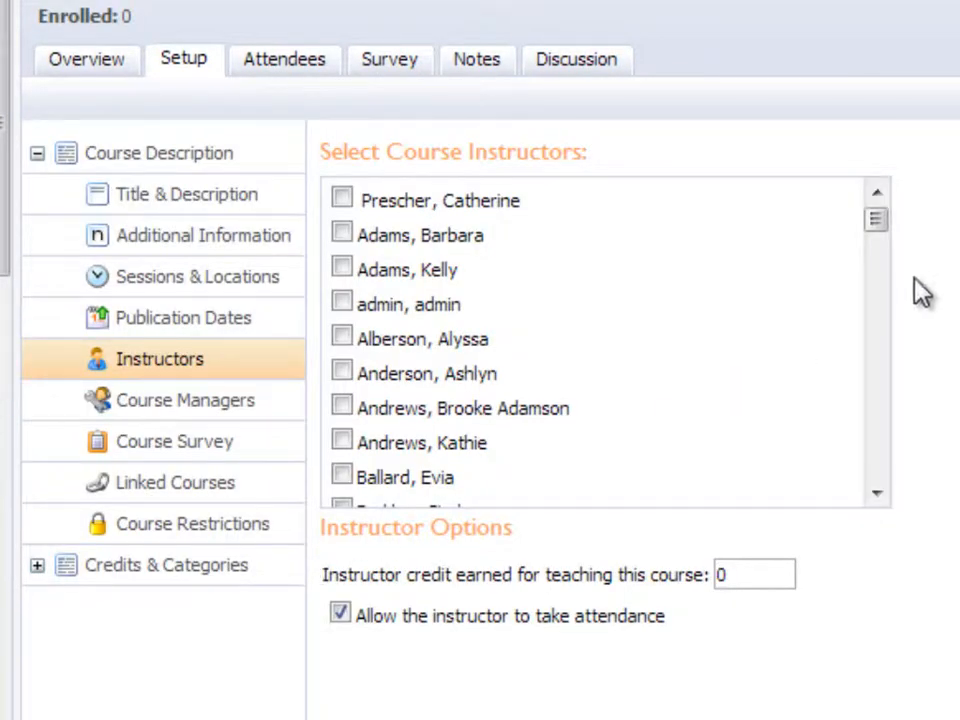
left_click_drag(878, 224, 884, 285)
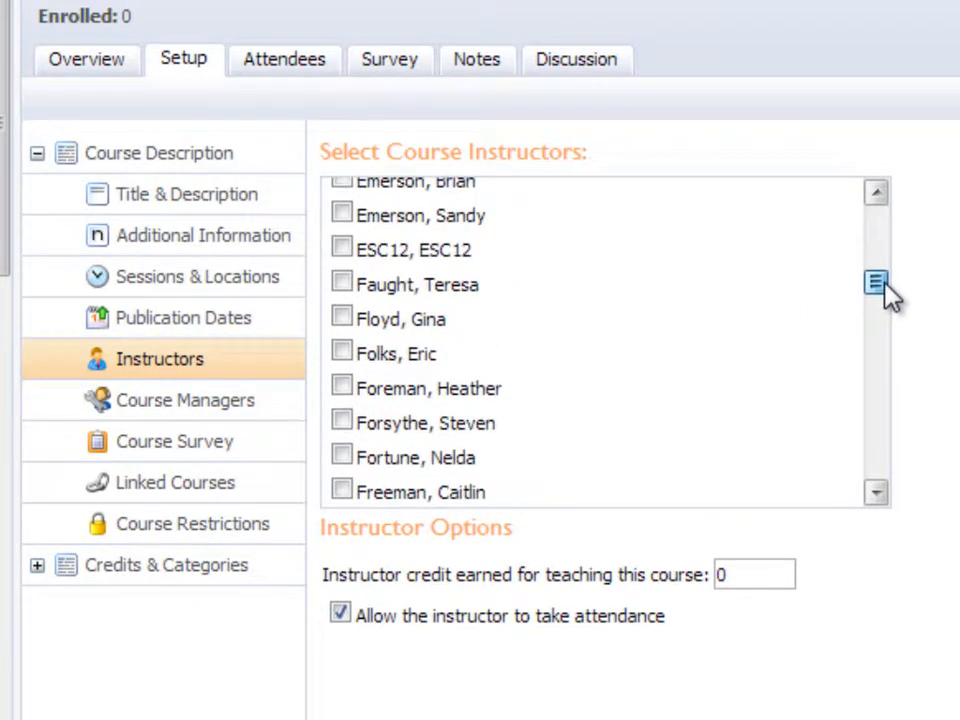
left_click(343, 355)
left_click_drag(868, 283, 886, 312)
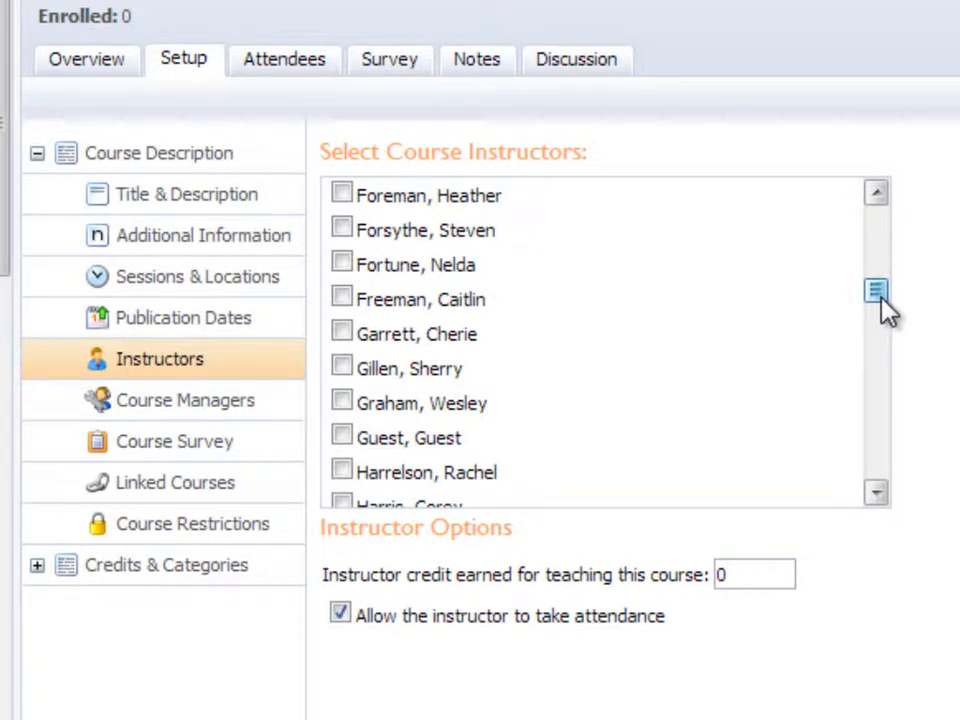
left_click(724, 576)
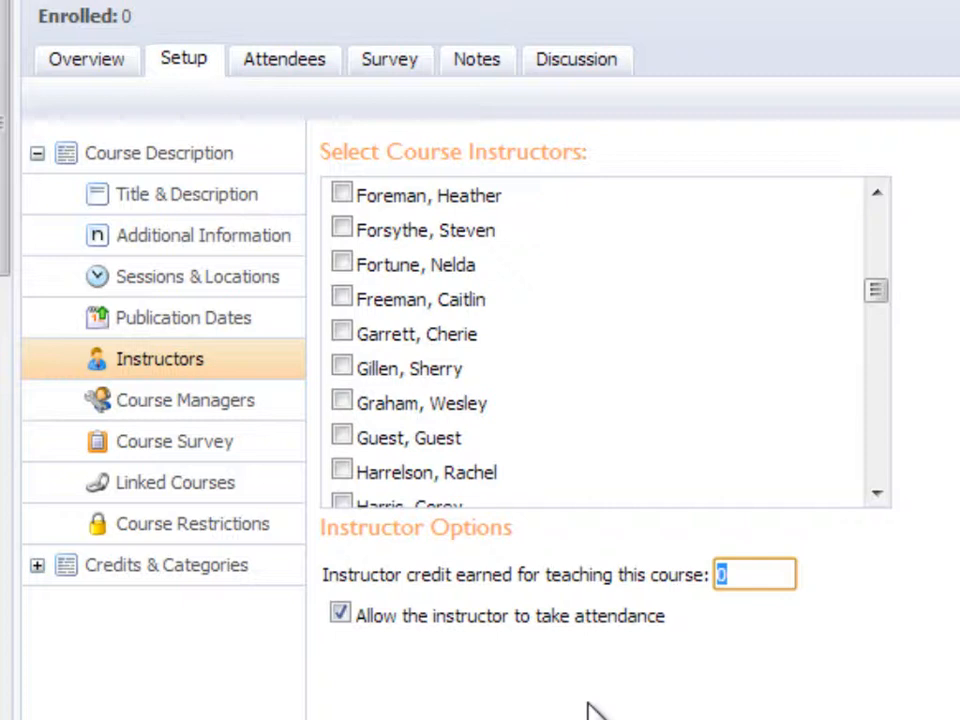
- Assign the Curriculum P.D. Survey as the survey for this course
left_click(218, 448)
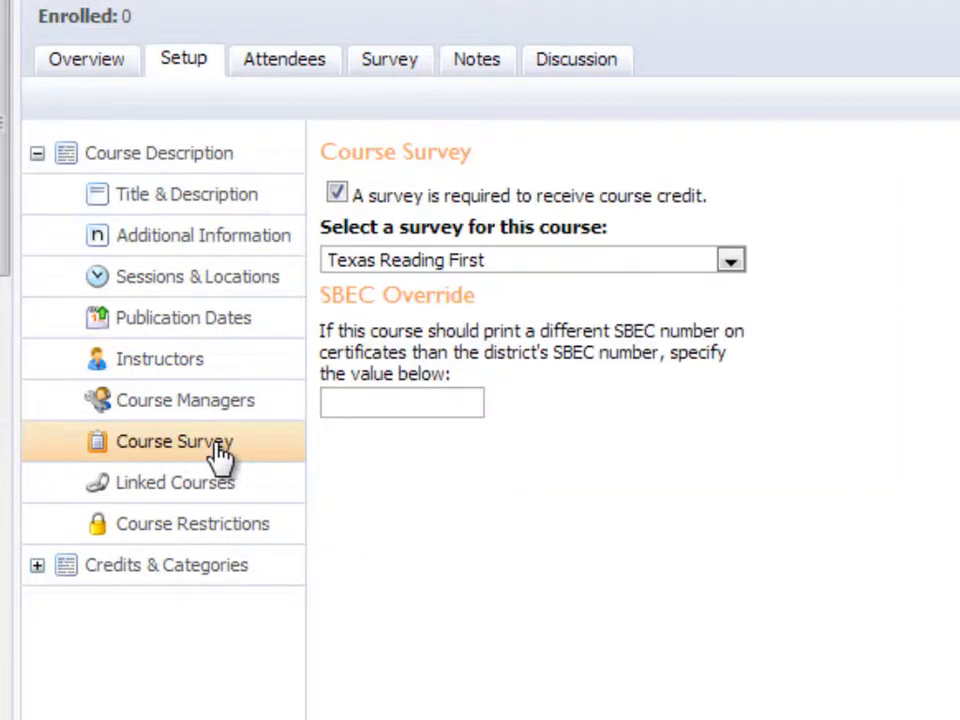
left_click(523, 262)
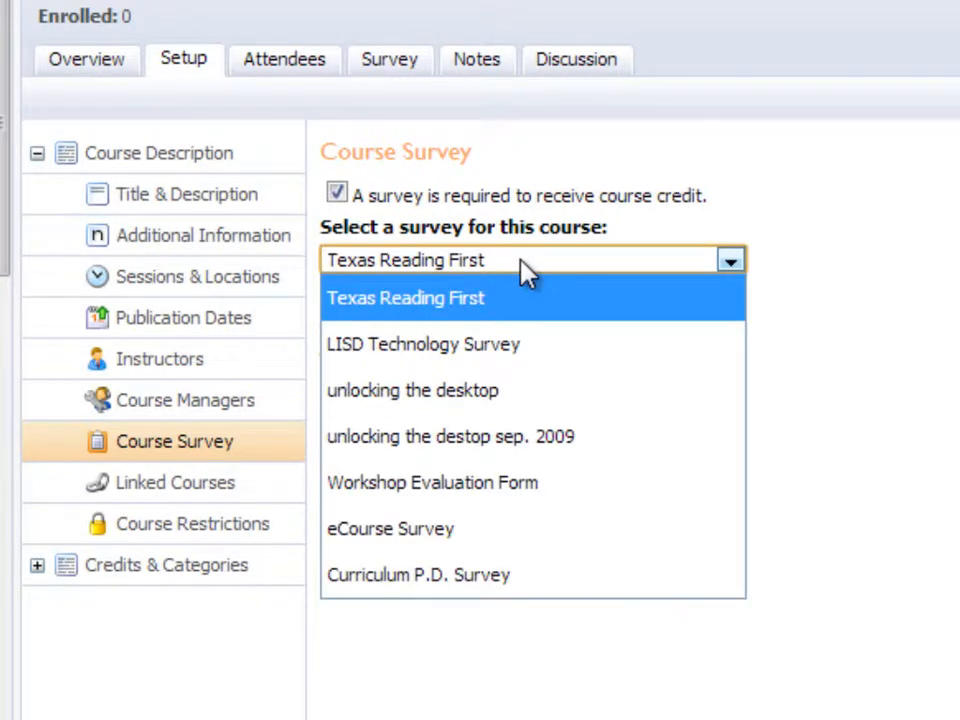
left_click(545, 585)
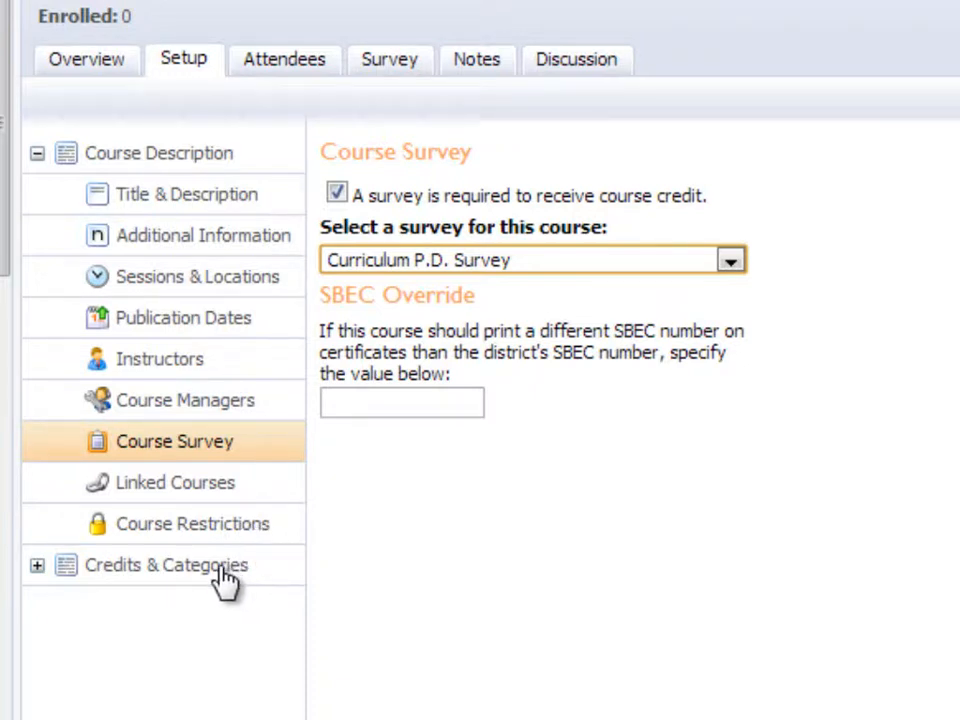
- Set the Texas SBEC CPE course credit to 5 and go through the other credit types
left_click(152, 568)
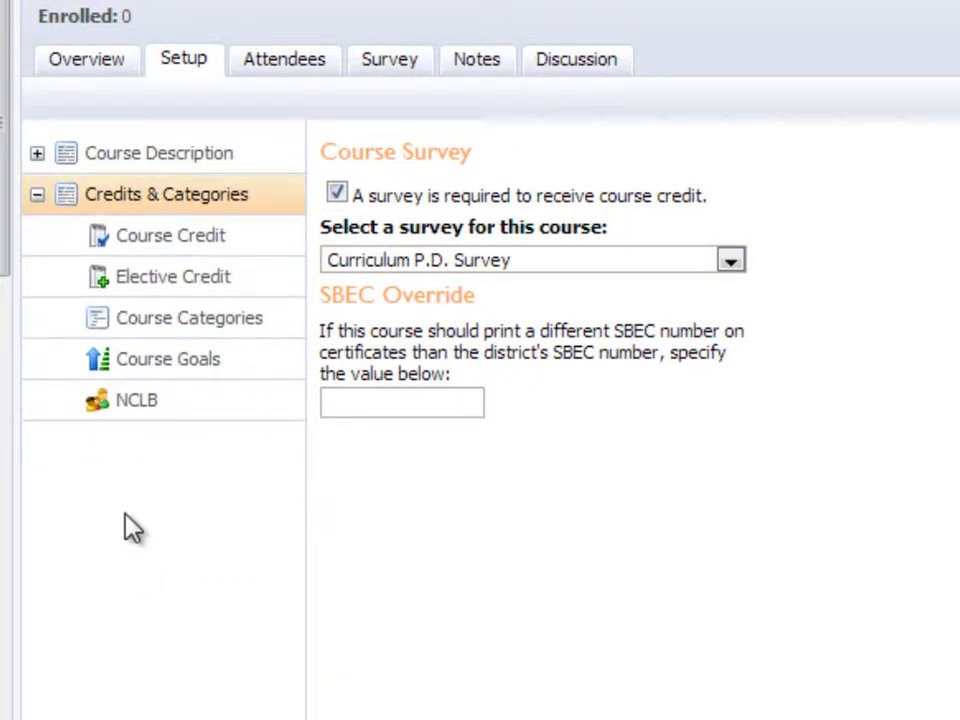
left_click(199, 246)
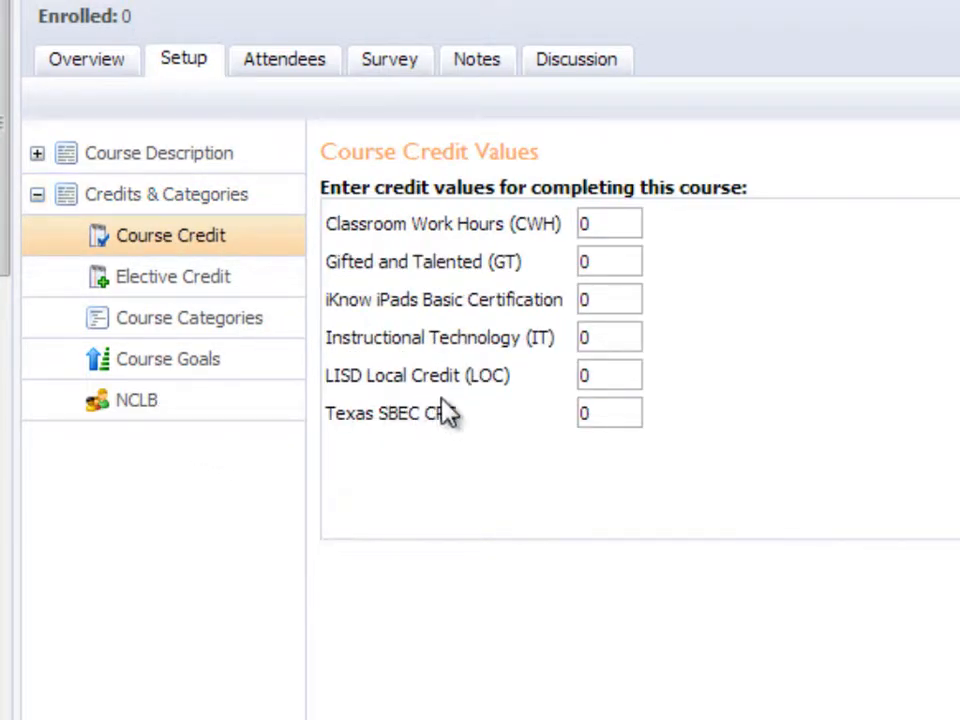
left_click(600, 418)
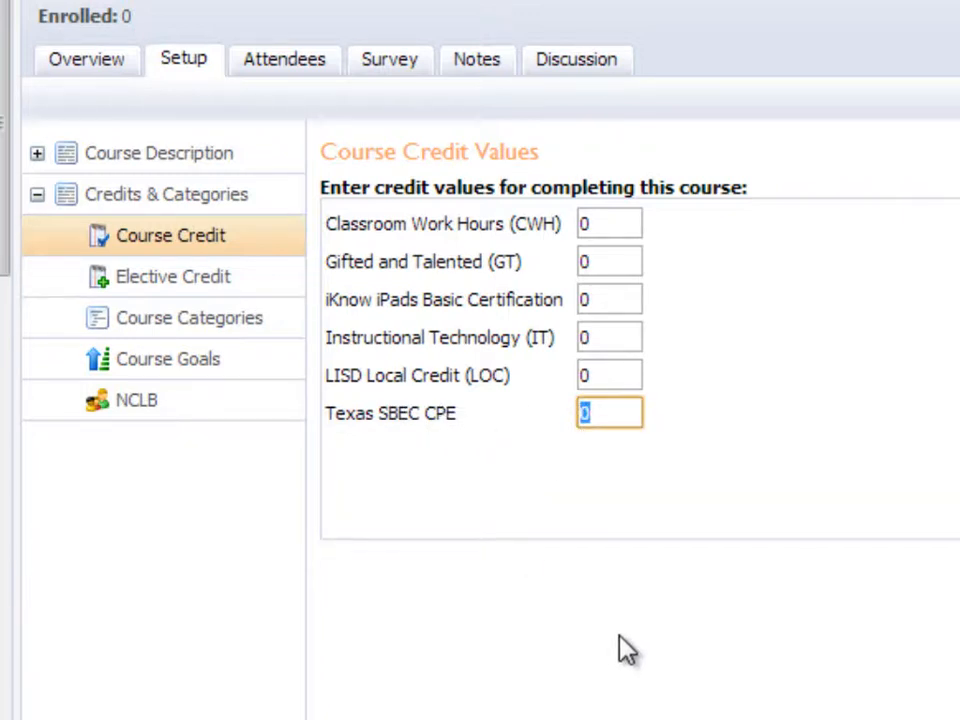
type("5")
left_click(595, 375)
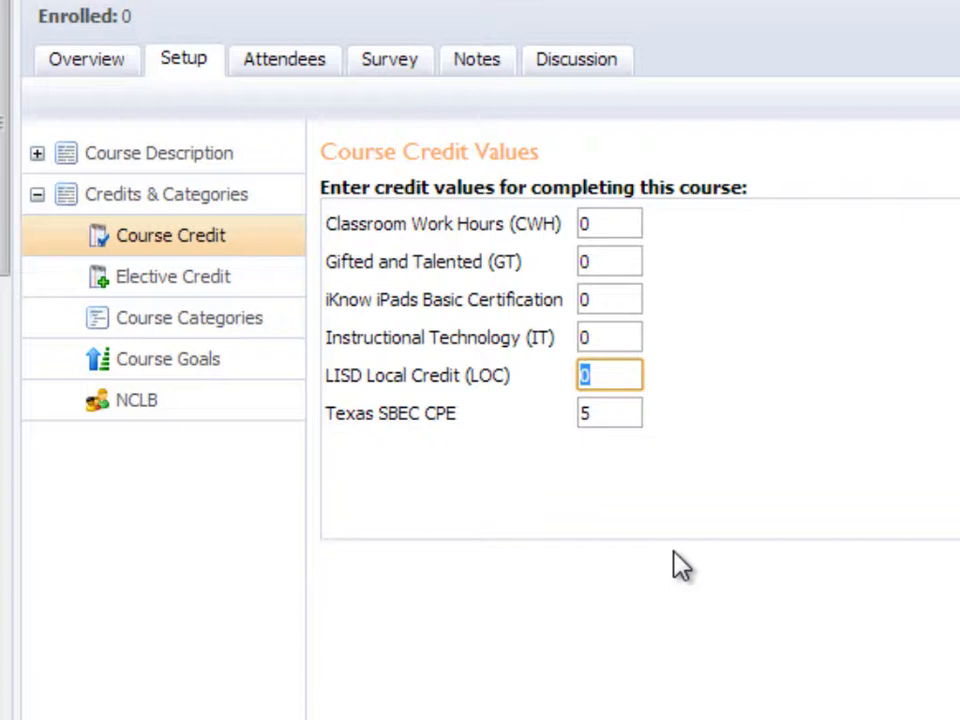
left_click(598, 337)
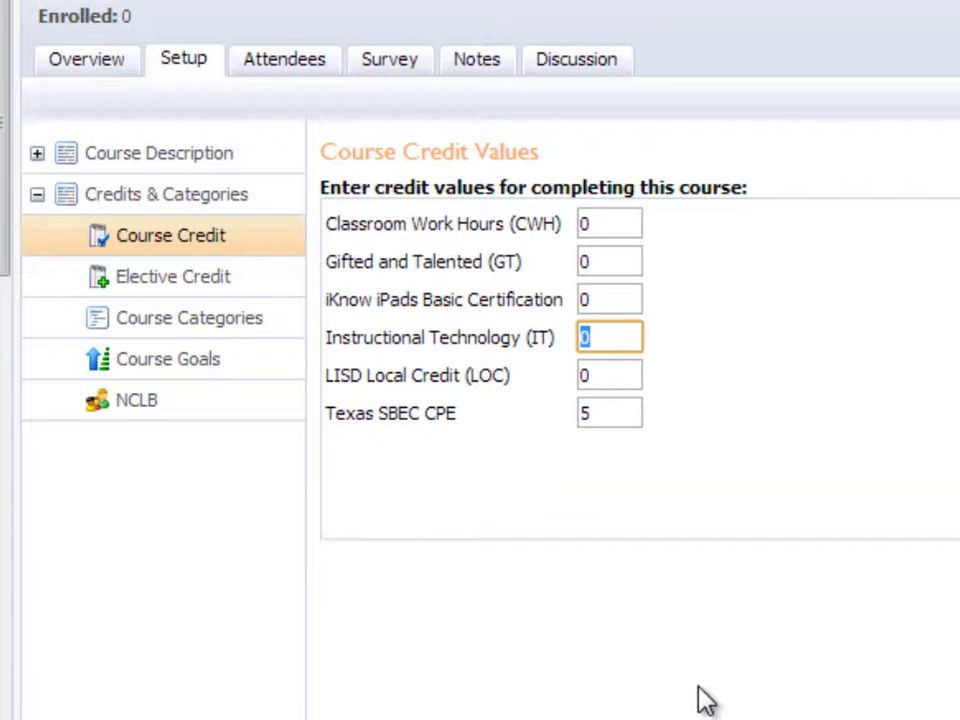
left_click(594, 300)
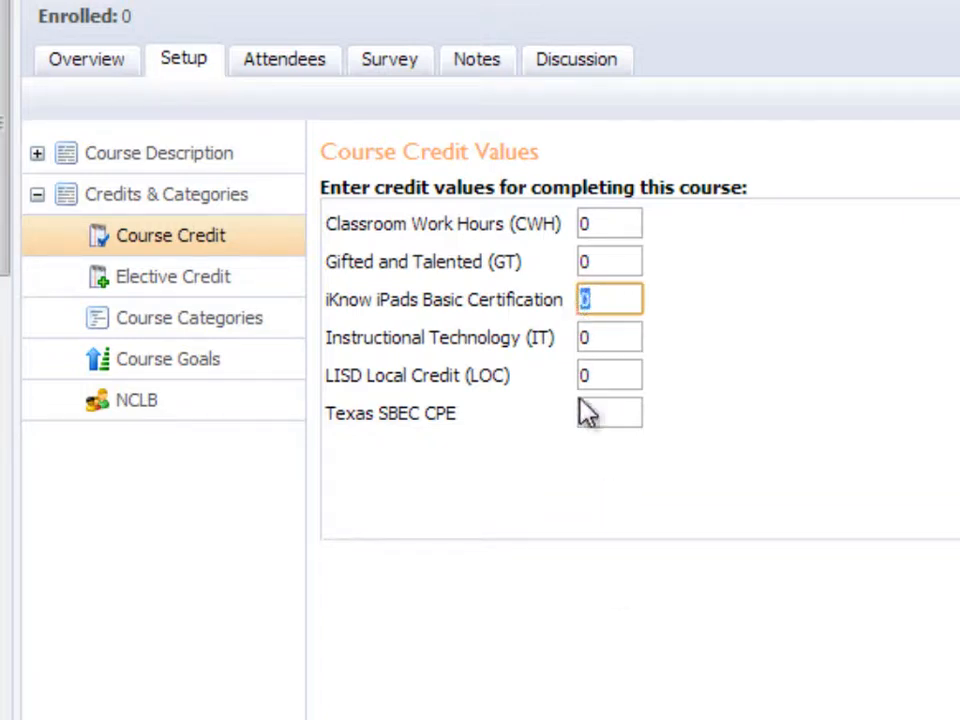
left_click(598, 260)
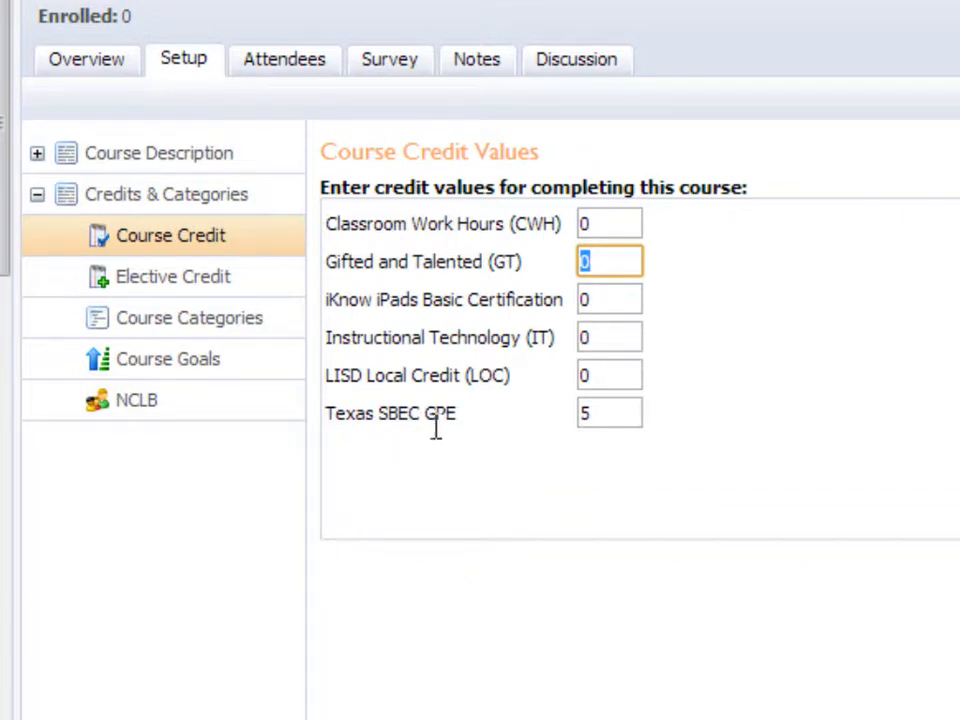
left_click(594, 413)
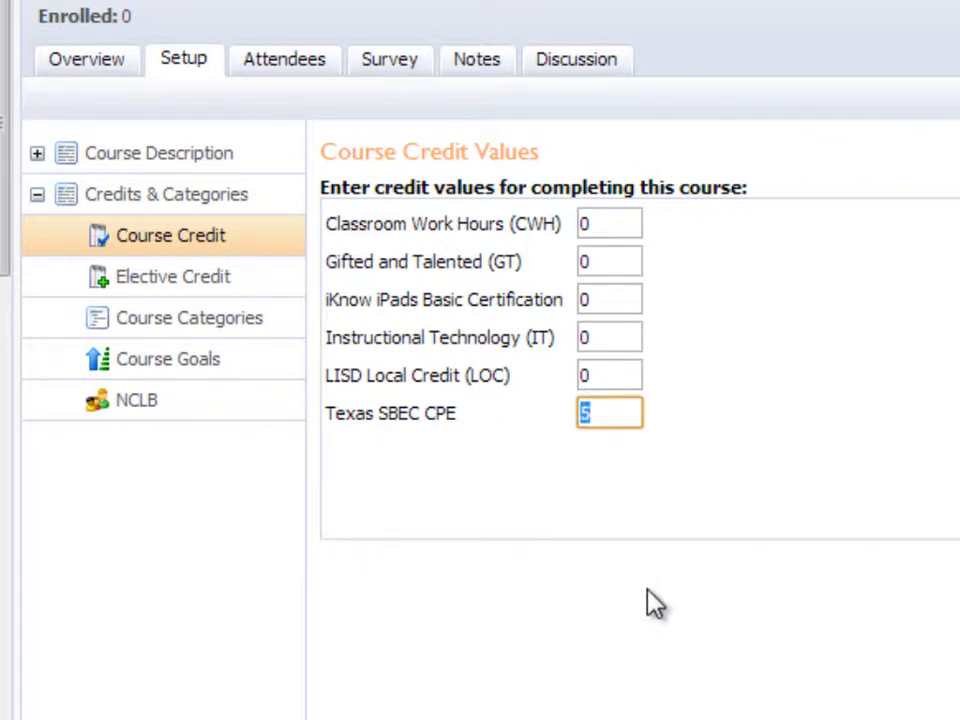
- Review the elective credit options and the categories available for browsing the course
left_click(222, 292)
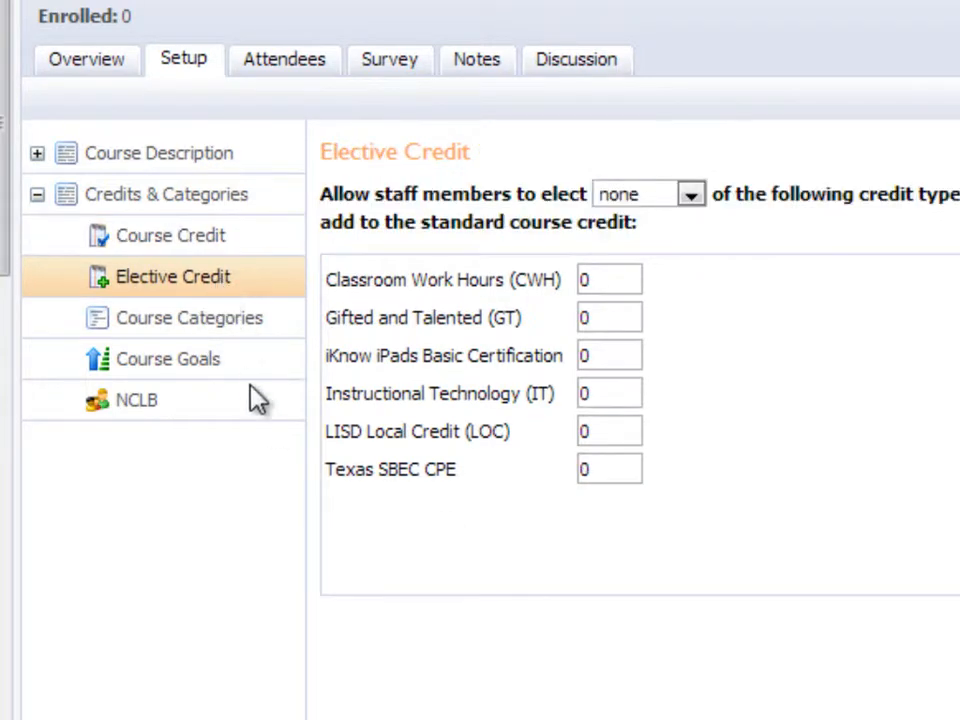
left_click(244, 318)
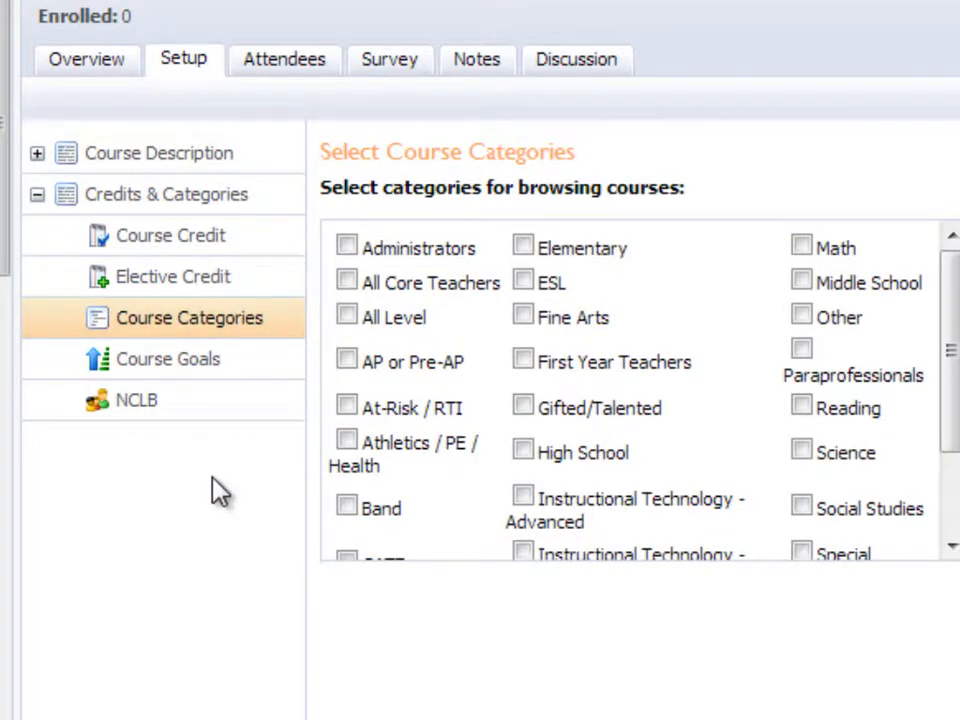
mouse_move(953, 313)
left_mouse_down()
mouse_move(949, 429)
mouse_move(951, 302)
left_mouse_up()
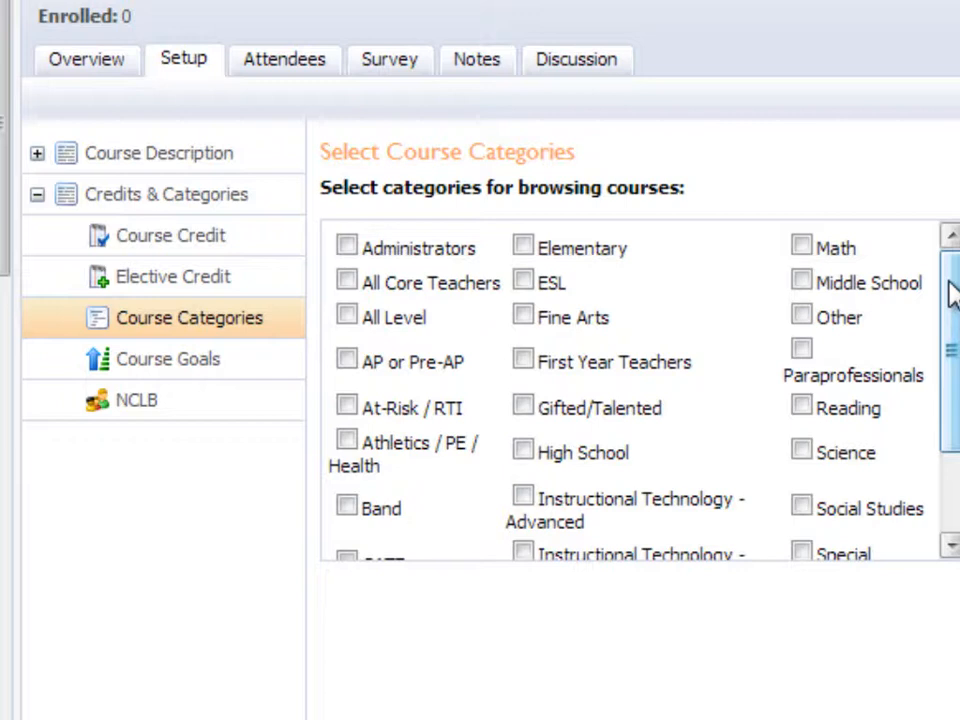
- Examine the course goals in the National Educational Technology Standards - Teachers and LISD District documents
left_click(204, 362)
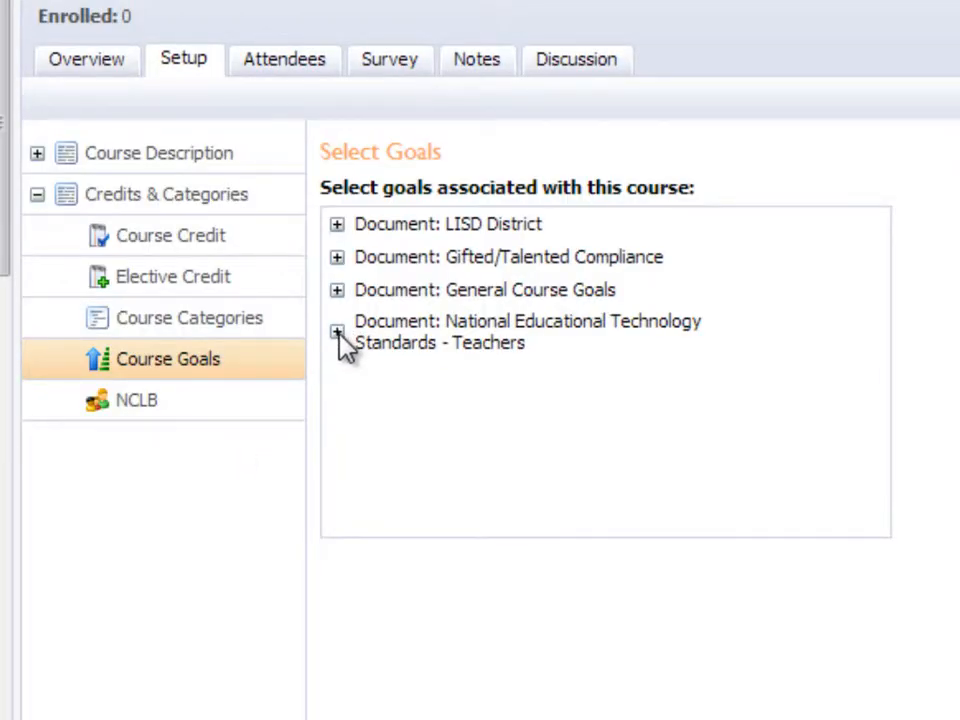
left_click(338, 333)
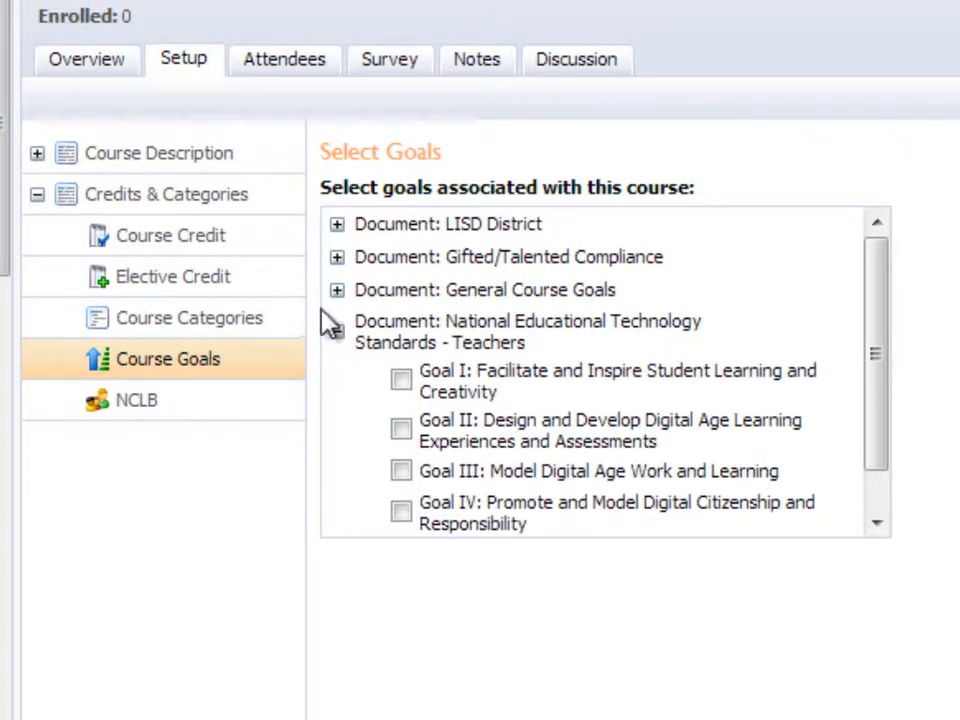
left_click(338, 332)
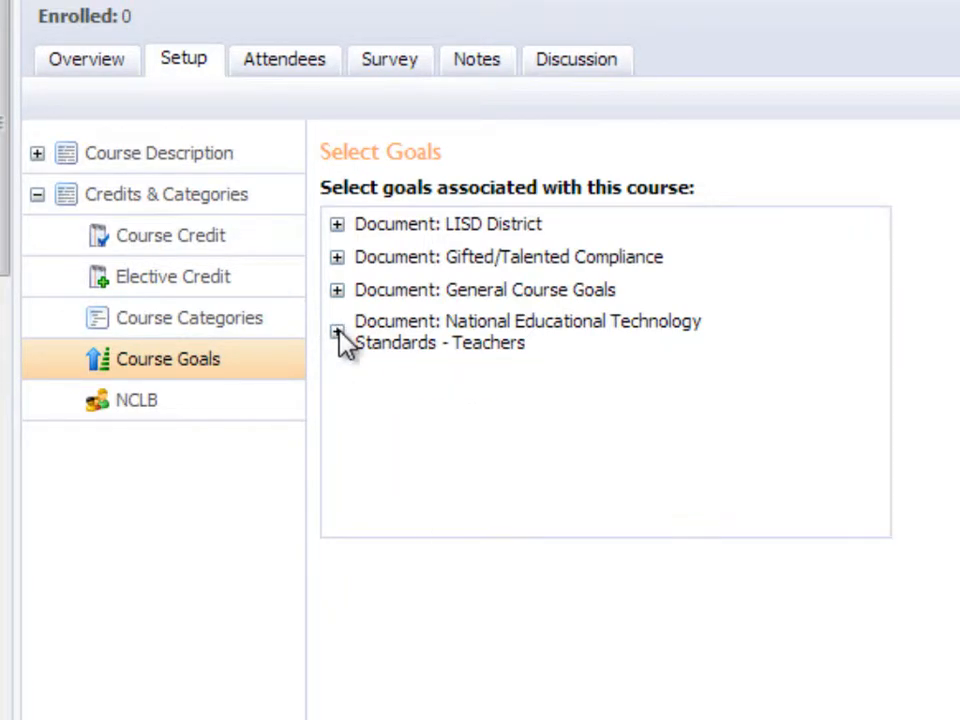
left_click(336, 225)
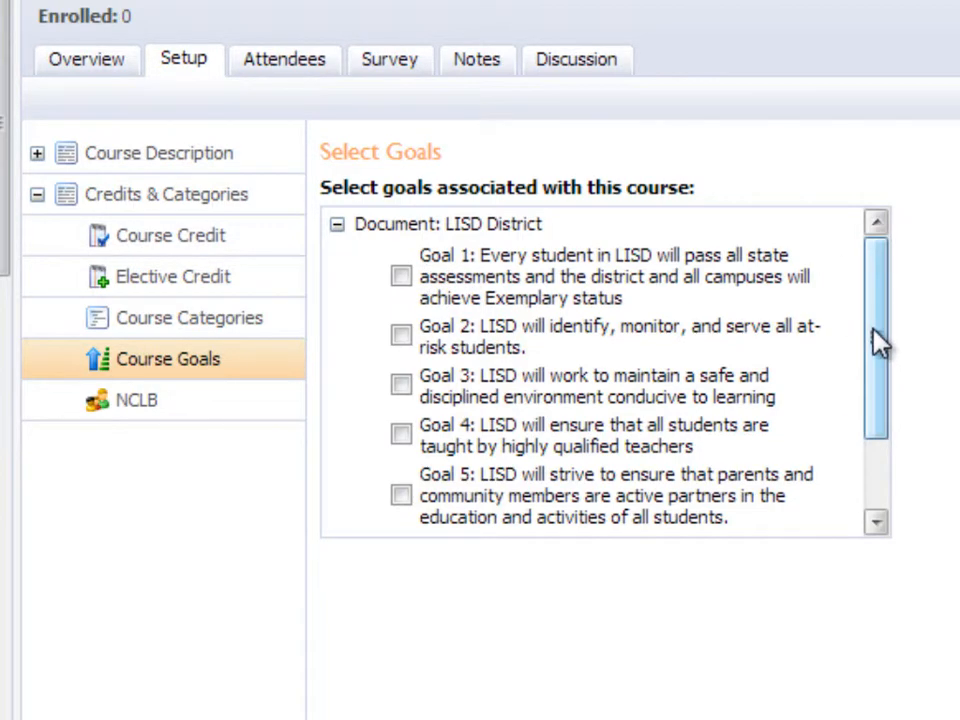
mouse_move(872, 339)
left_mouse_down()
mouse_move(880, 435)
mouse_move(872, 321)
left_mouse_up()
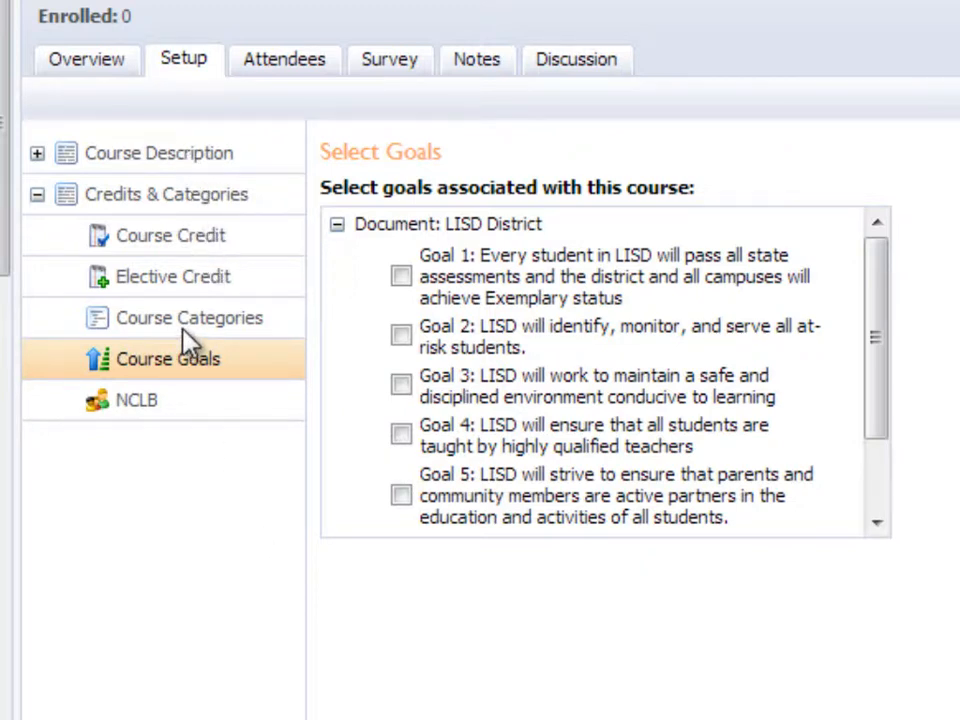
- Set the maximum seating for the course's attendees to 35
left_click(289, 64)
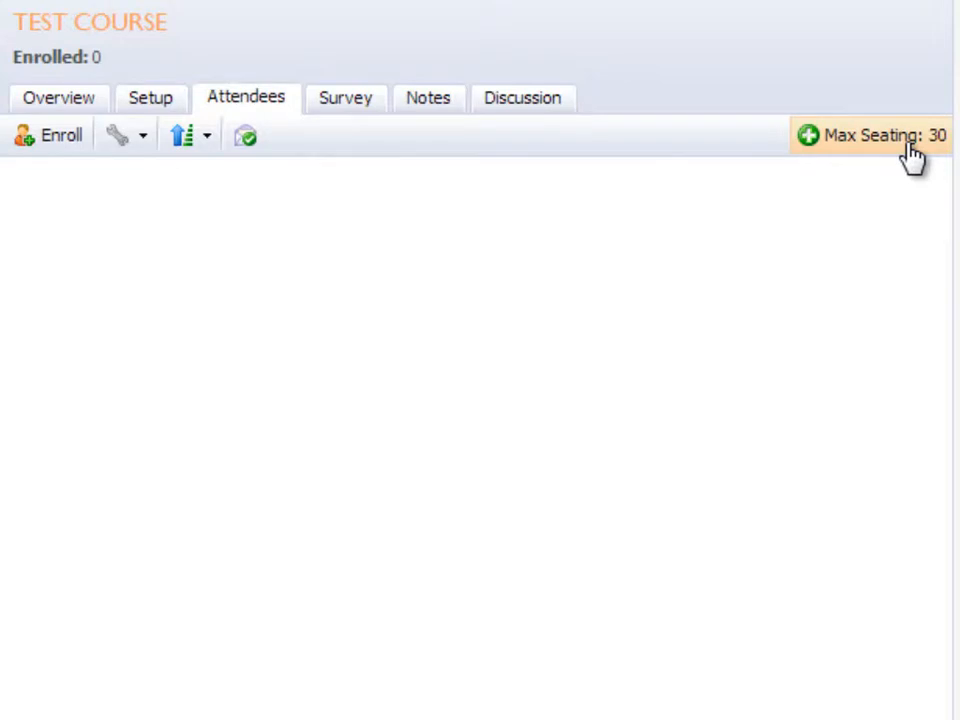
left_click(913, 150)
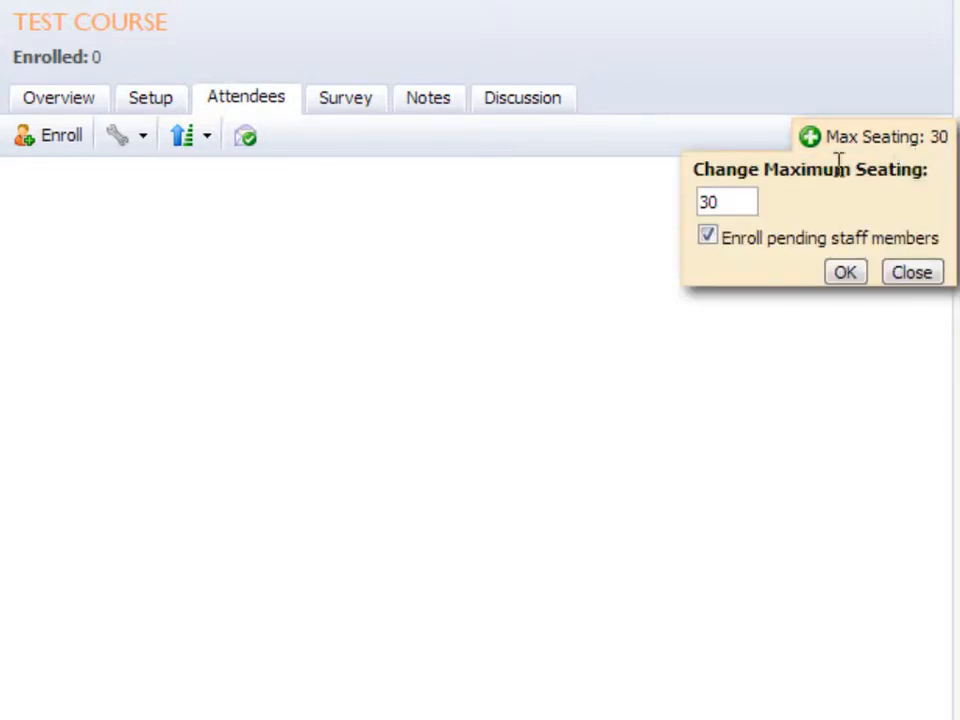
double_click(716, 204)
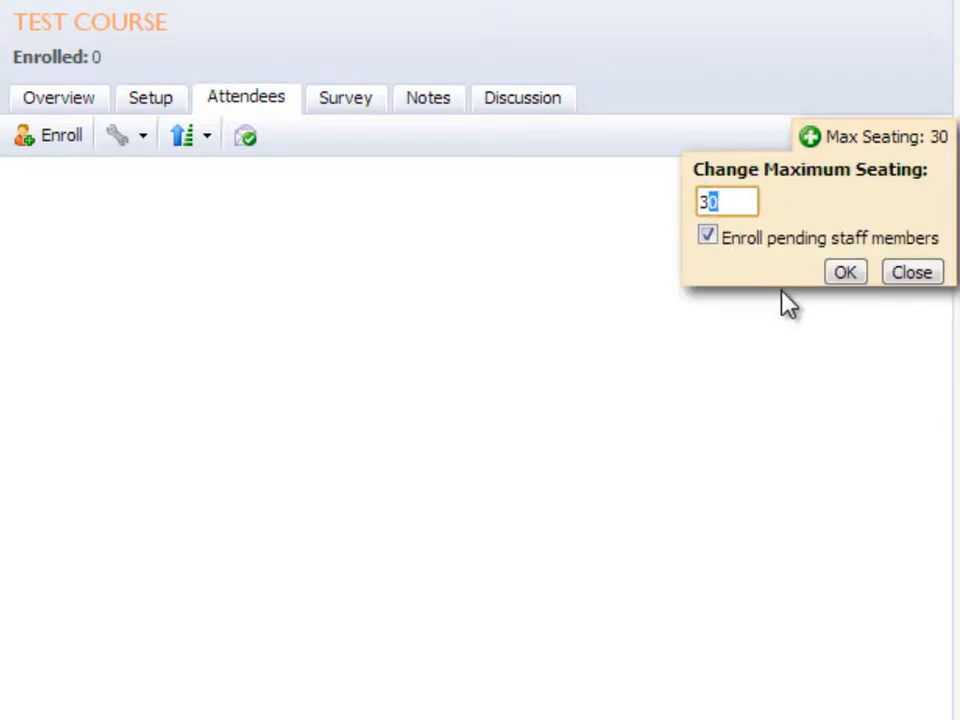
type("35")
left_click(846, 275)
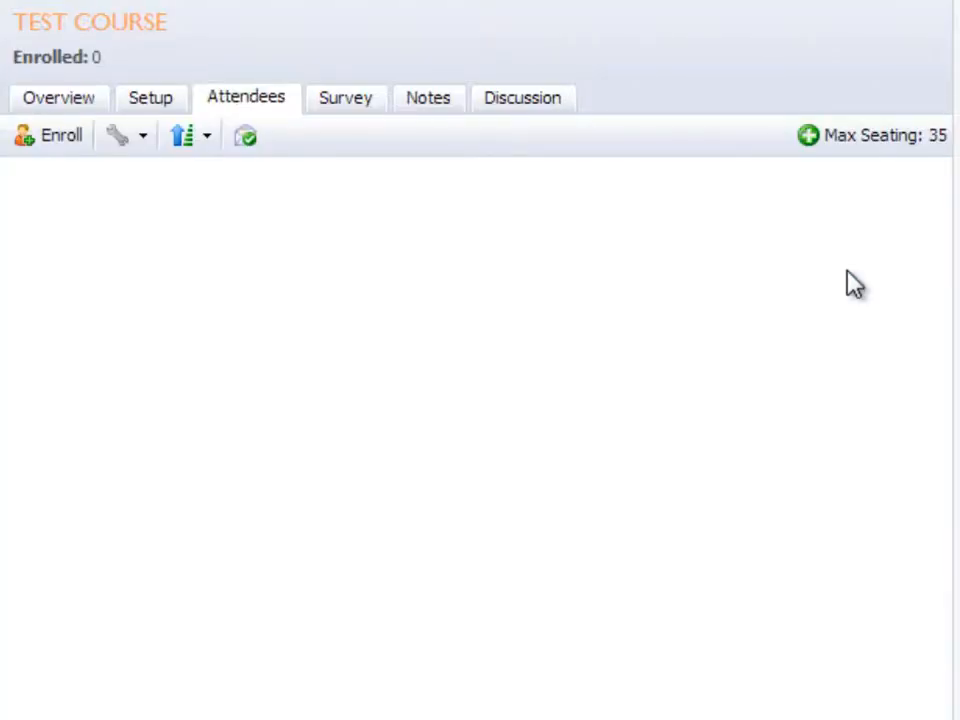
- Disable the waiting list for the course and acknowledge the notice
left_click(143, 148)
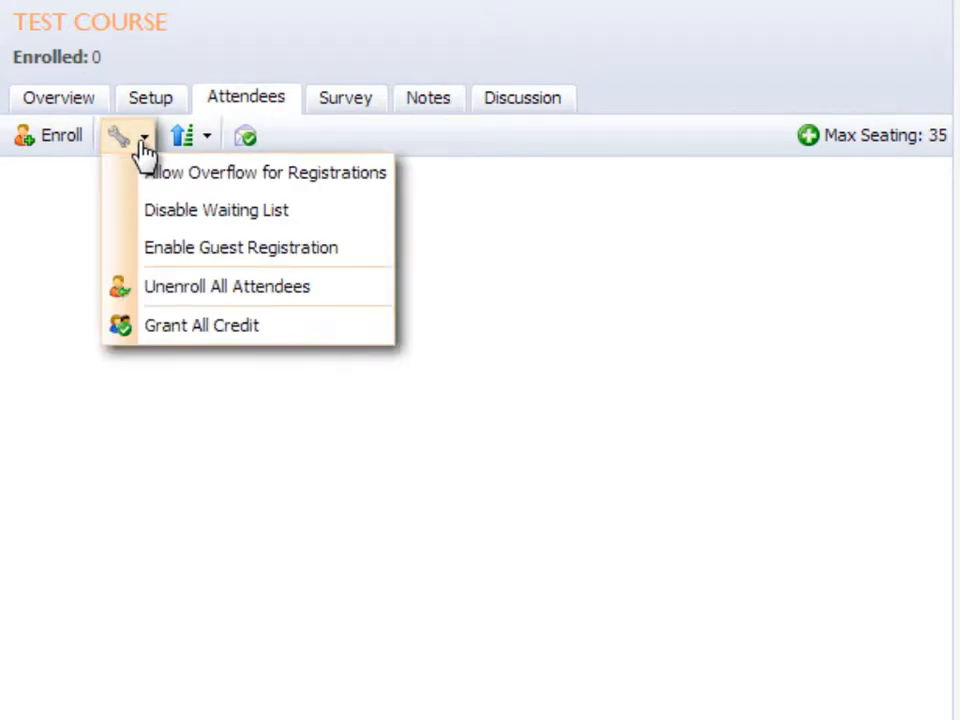
left_click(250, 222)
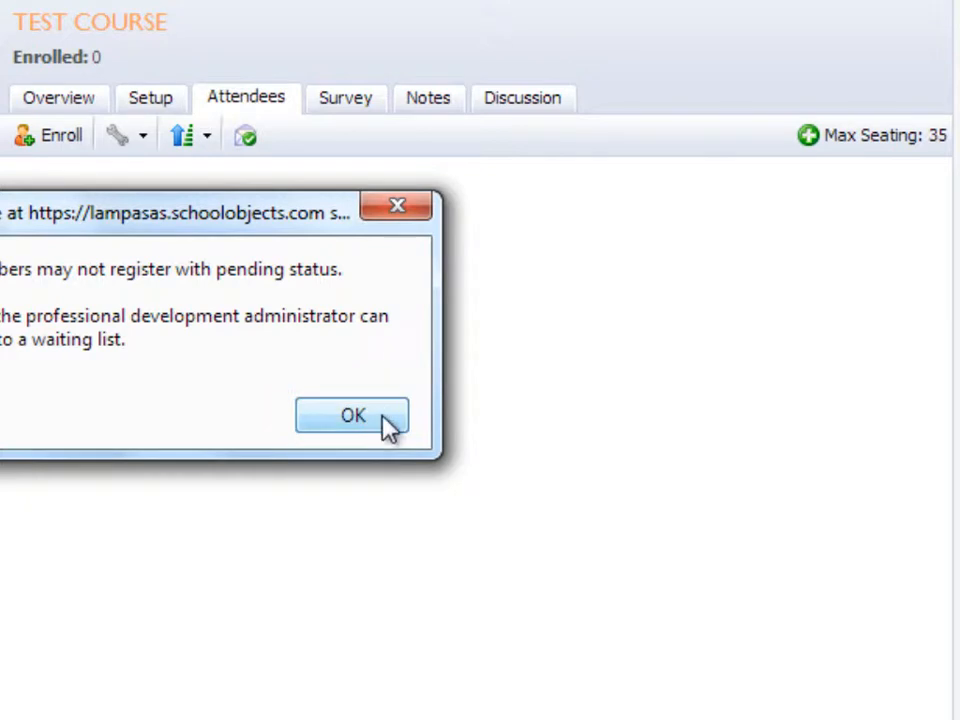
left_click(388, 425)
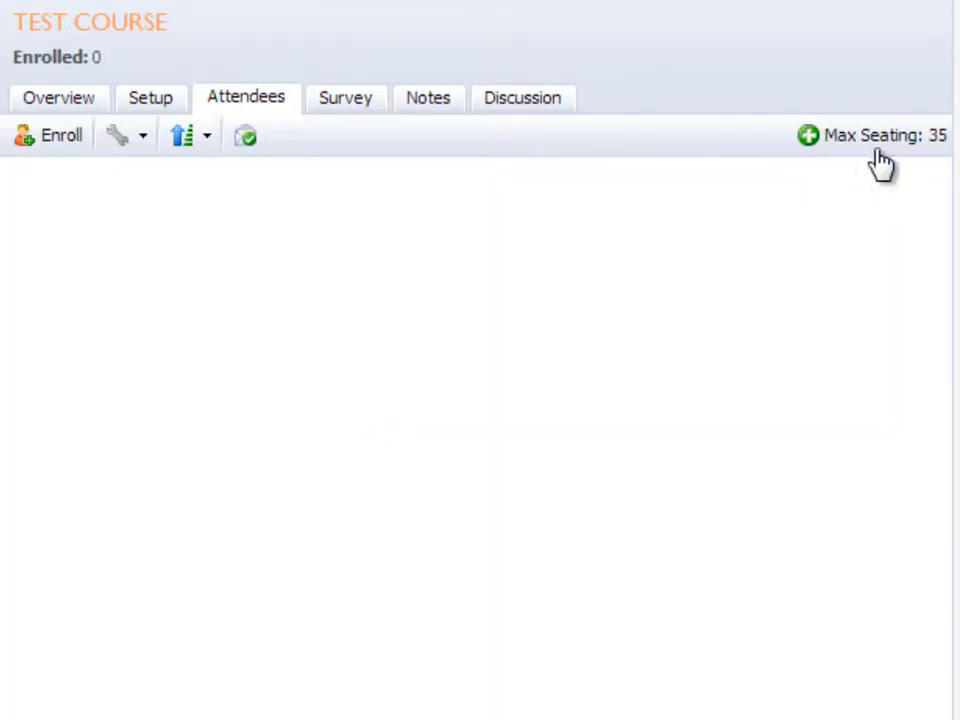
- Review the maximum seating settings with the pending staff enrollment option, and check the waiting list setting in the attendee options
left_click(904, 148)
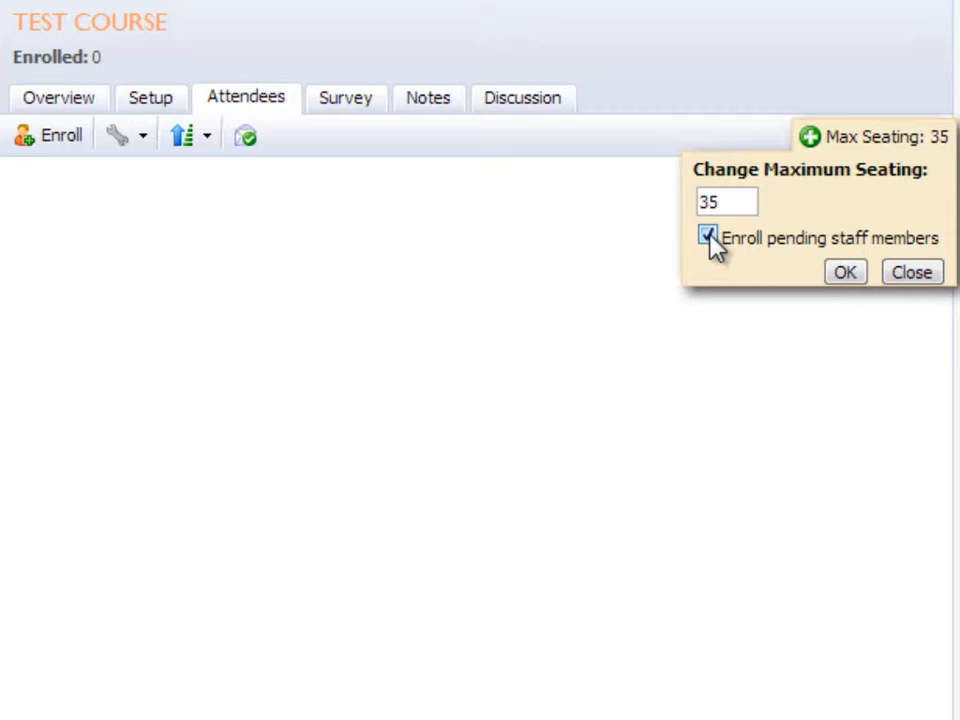
left_click(845, 272)
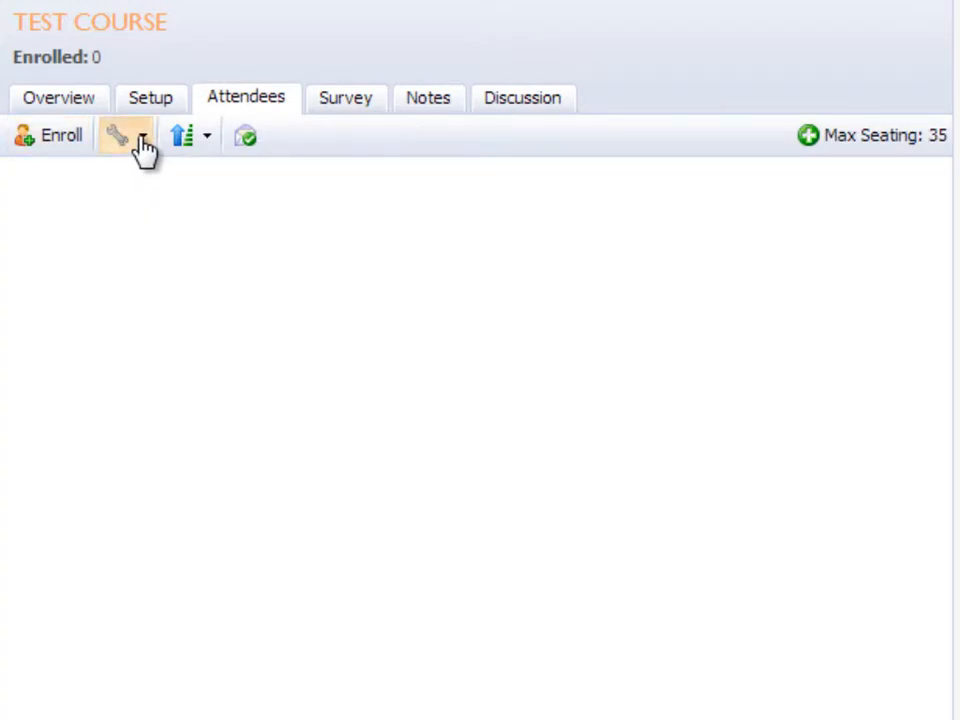
left_click(143, 145)
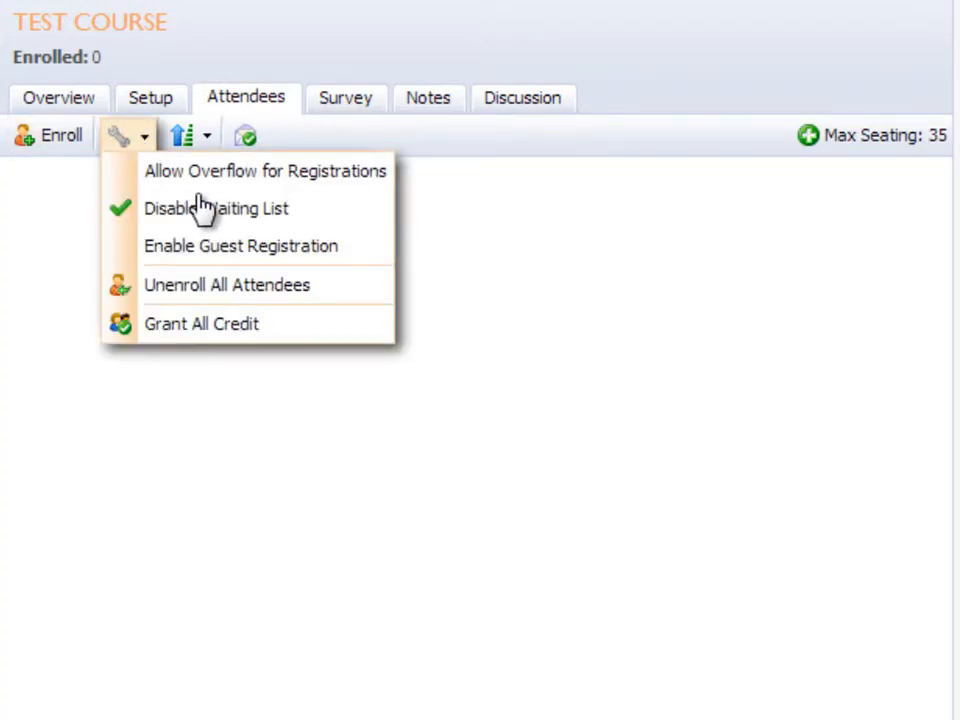
left_click(483, 255)
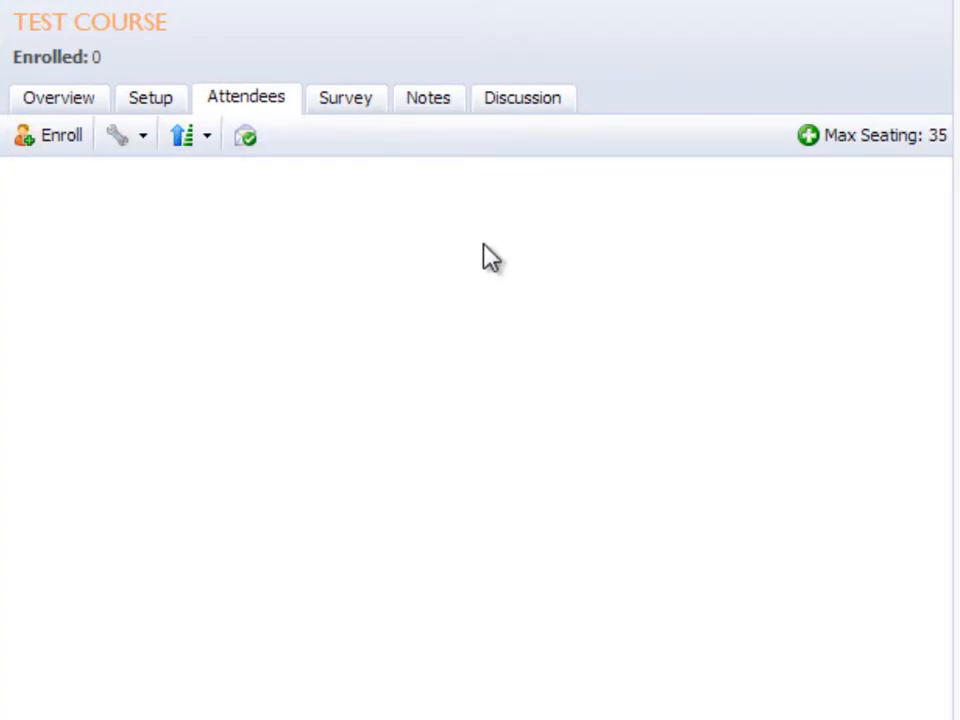
- Look up a staff member by username for course enrollment, highlight the match and close enrollment without adding anyone
left_click(60, 150)
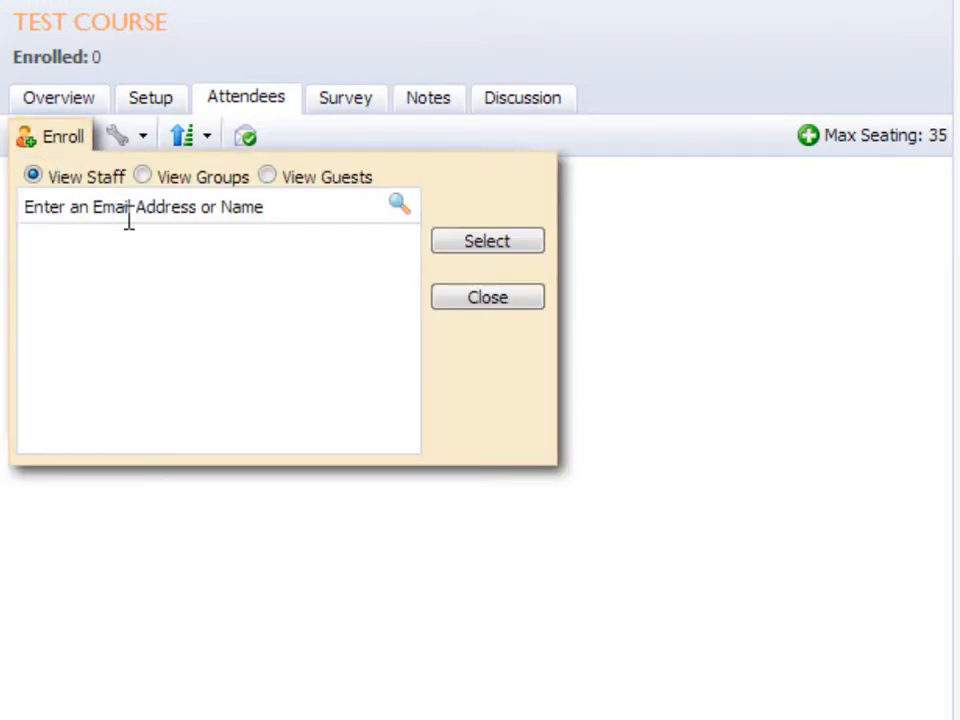
left_click(131, 205)
type("folks")
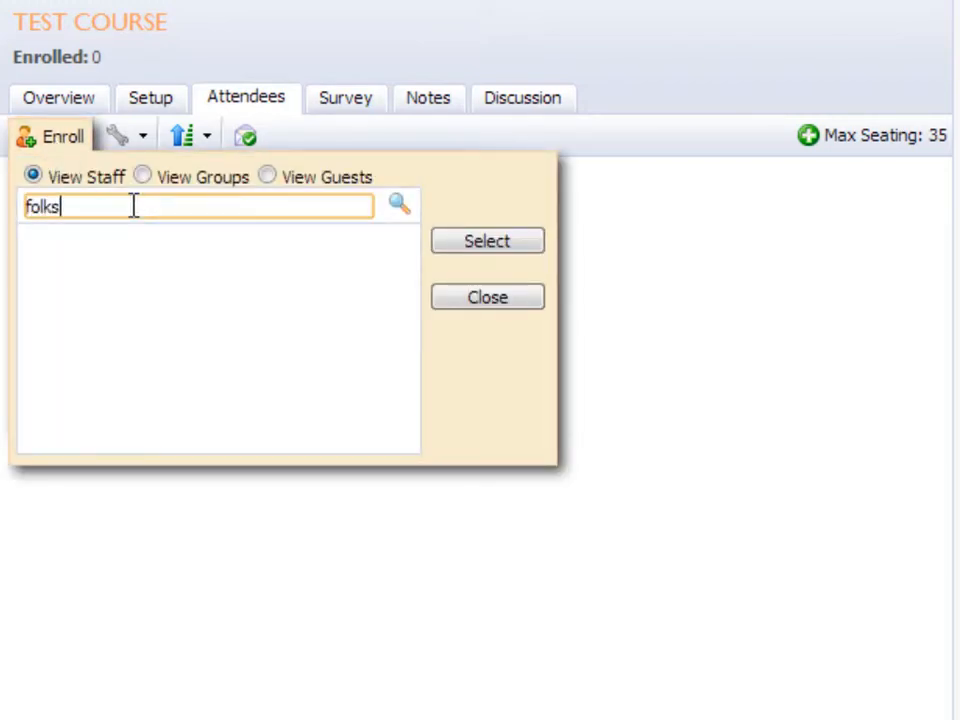
type("j")
left_click(399, 205)
mouse_move(236, 268)
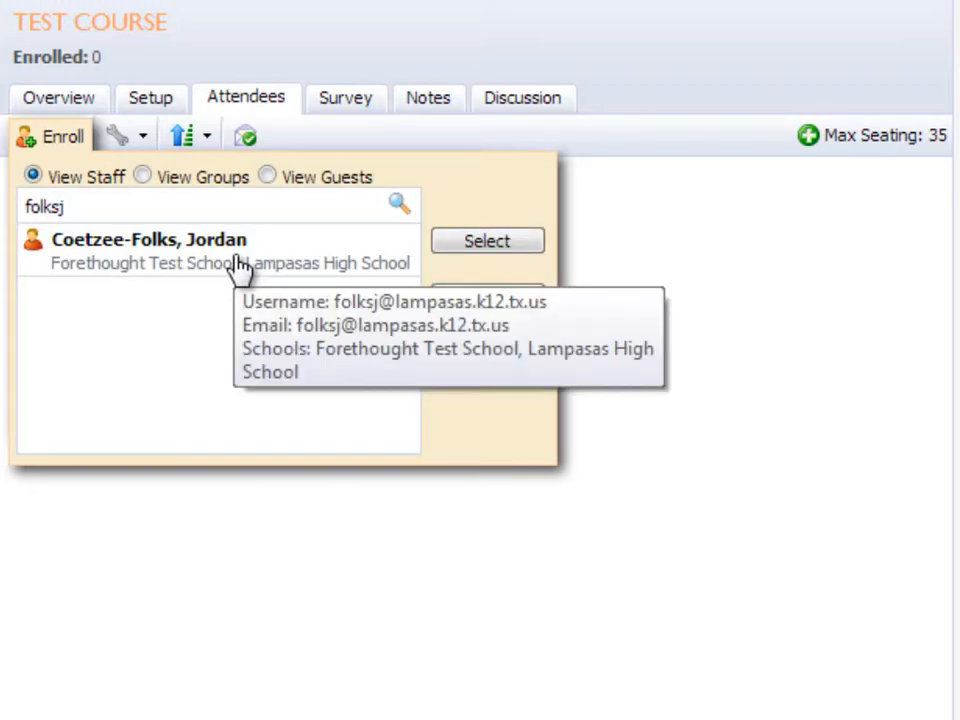
left_click(148, 264)
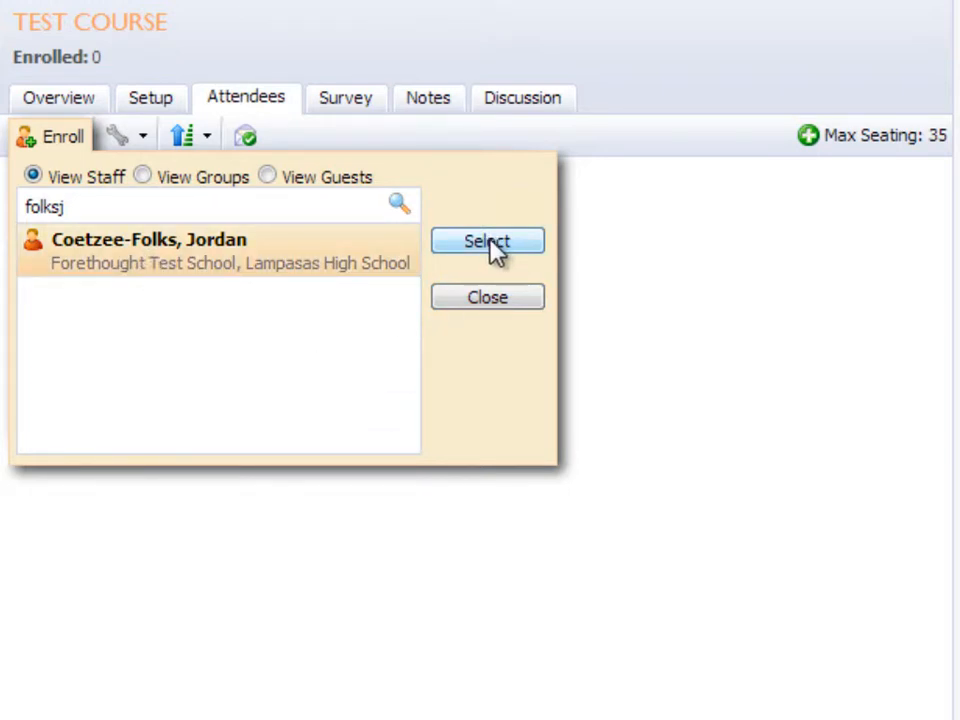
left_click(512, 302)
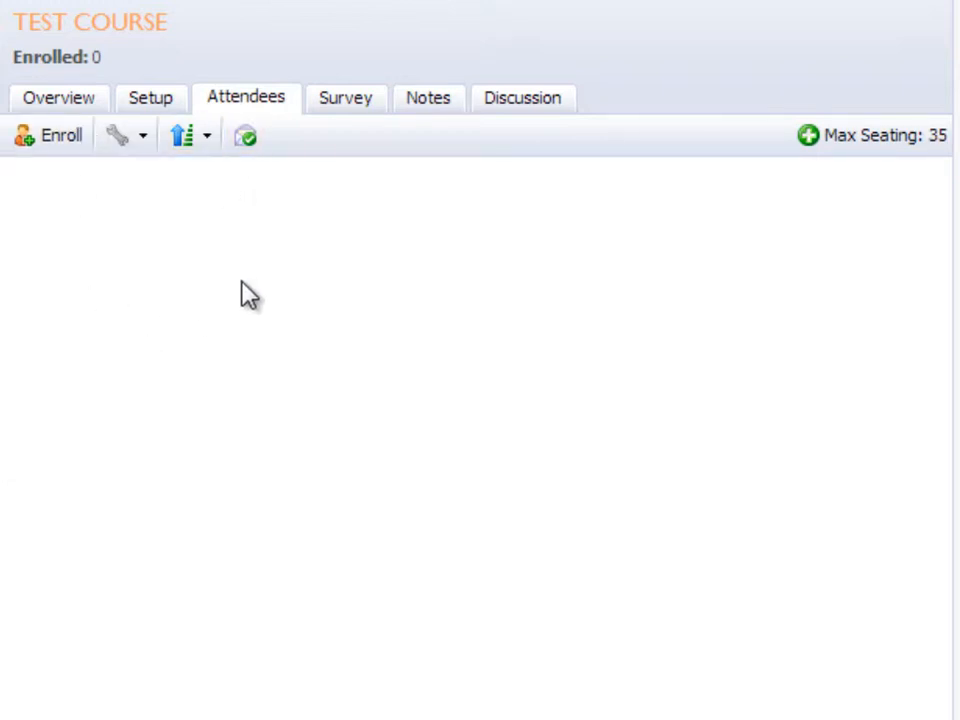
- Review the course's survey, notes and discussion sections, dismiss the page alert and return to the survey section
left_click(346, 100)
left_click(431, 108)
left_click(514, 100)
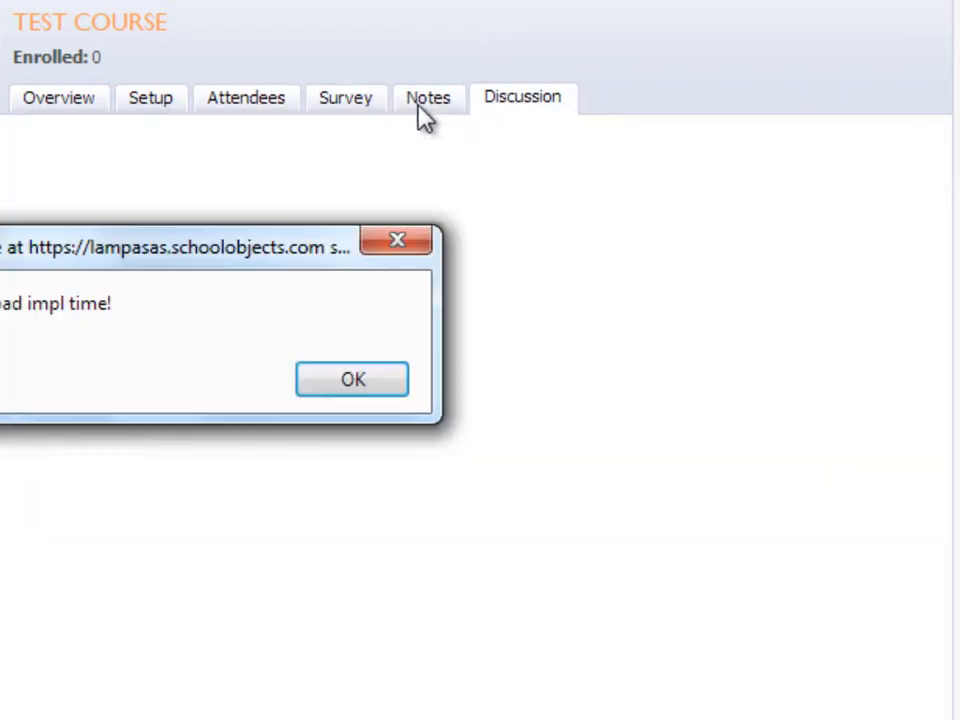
left_click(388, 388)
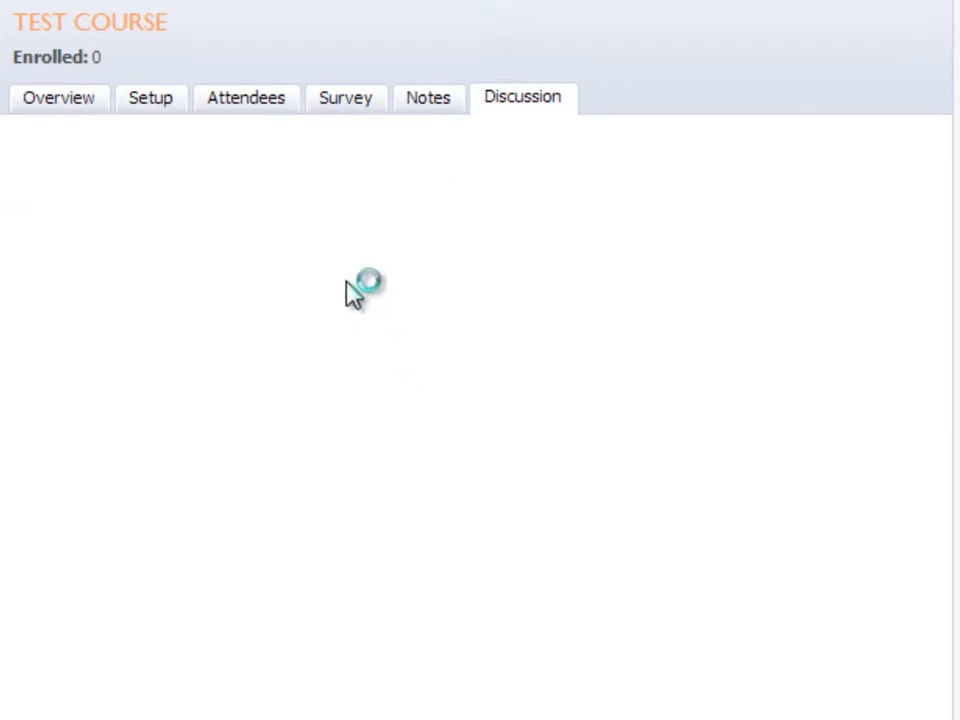
left_click(344, 100)
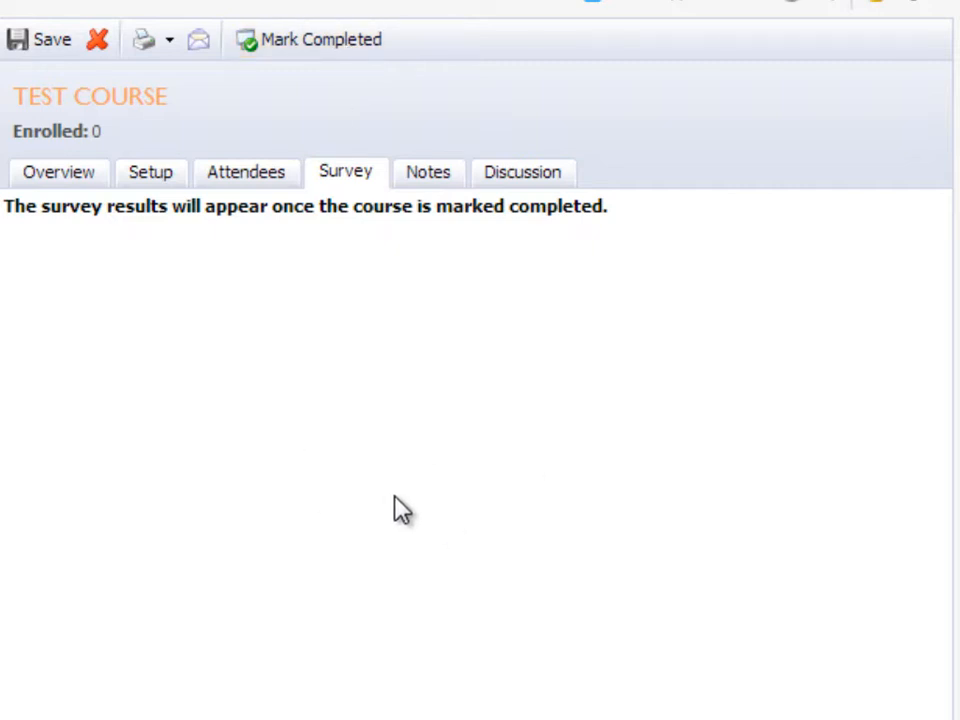
- Save TEST COURSE from its overview and select the direct enrollment URL
left_click(73, 182)
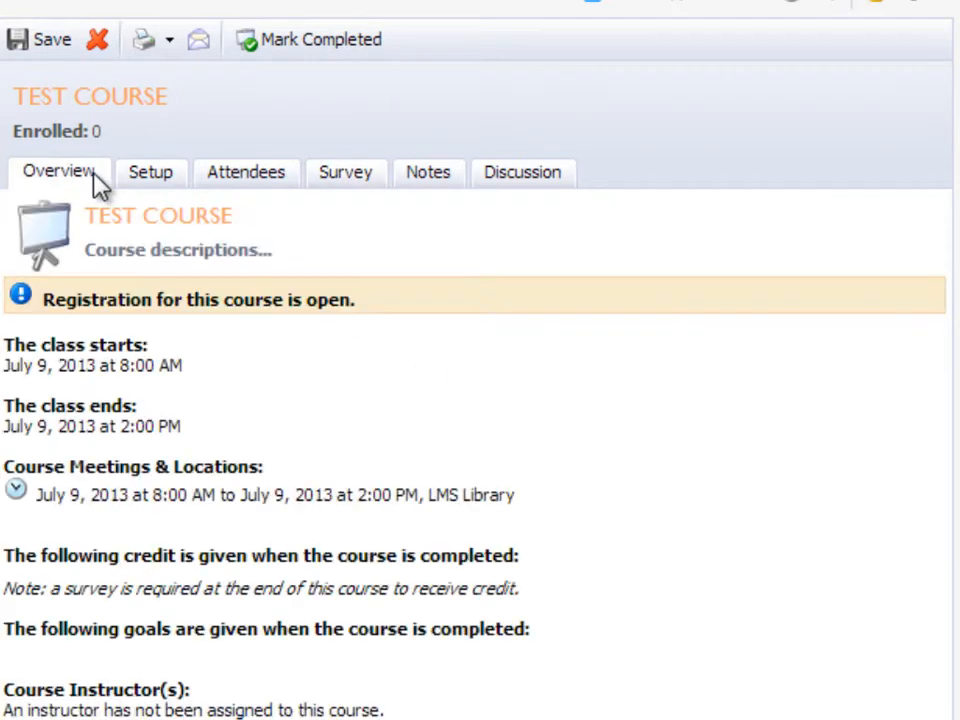
left_click(52, 42)
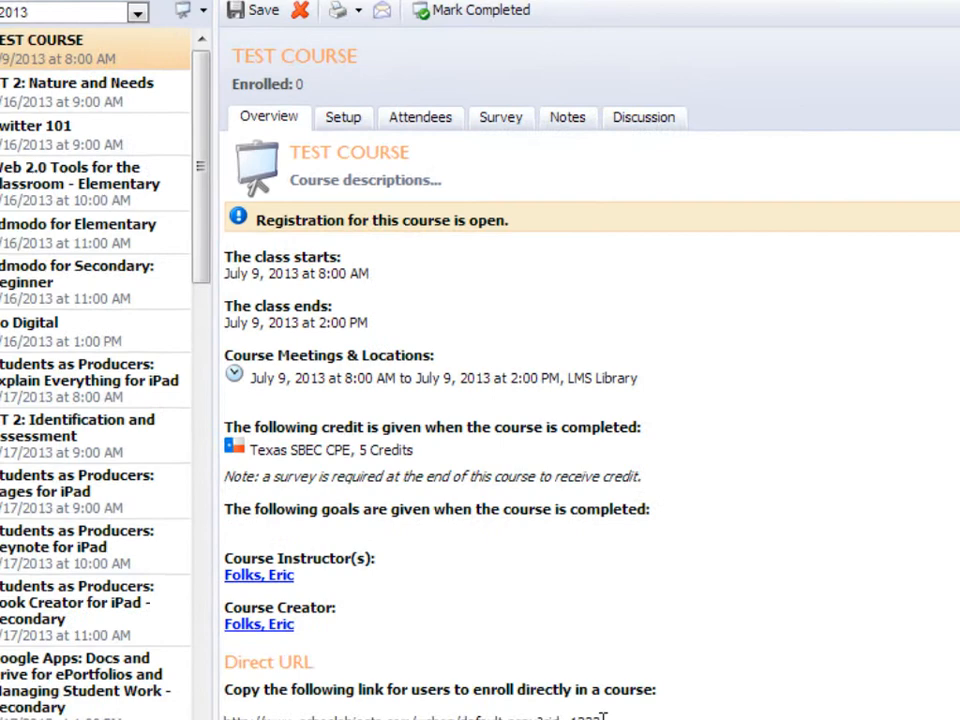
left_click_drag(621, 692, 258, 692)
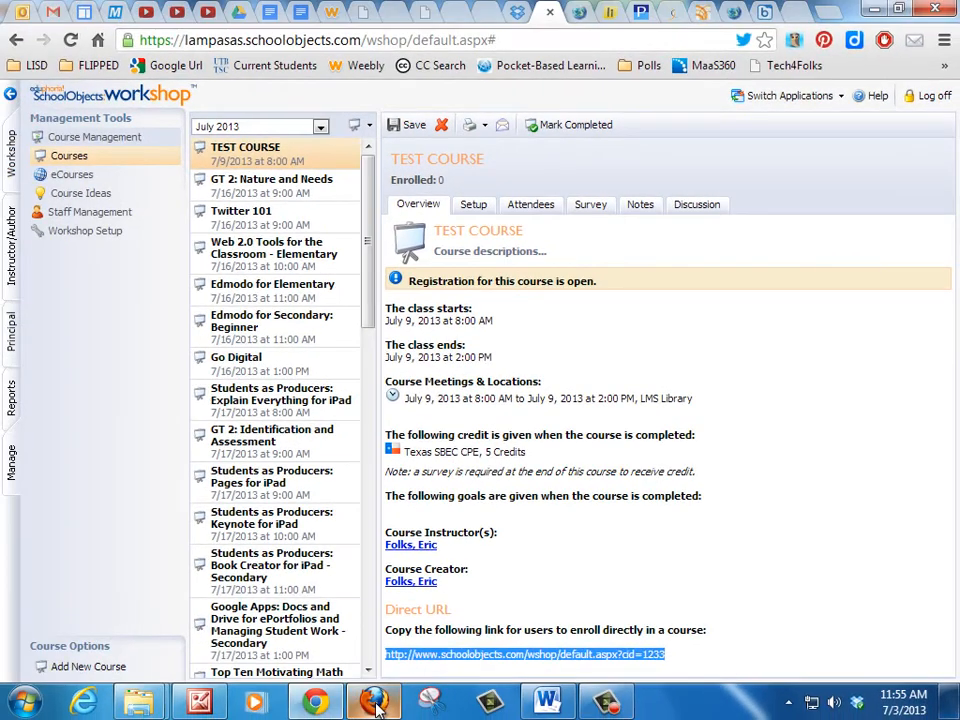
- Switch to Firefox, reload the Workshop registration page and view the TEST COURSE details from the July 2013 courses by month
left_click(347, 708)
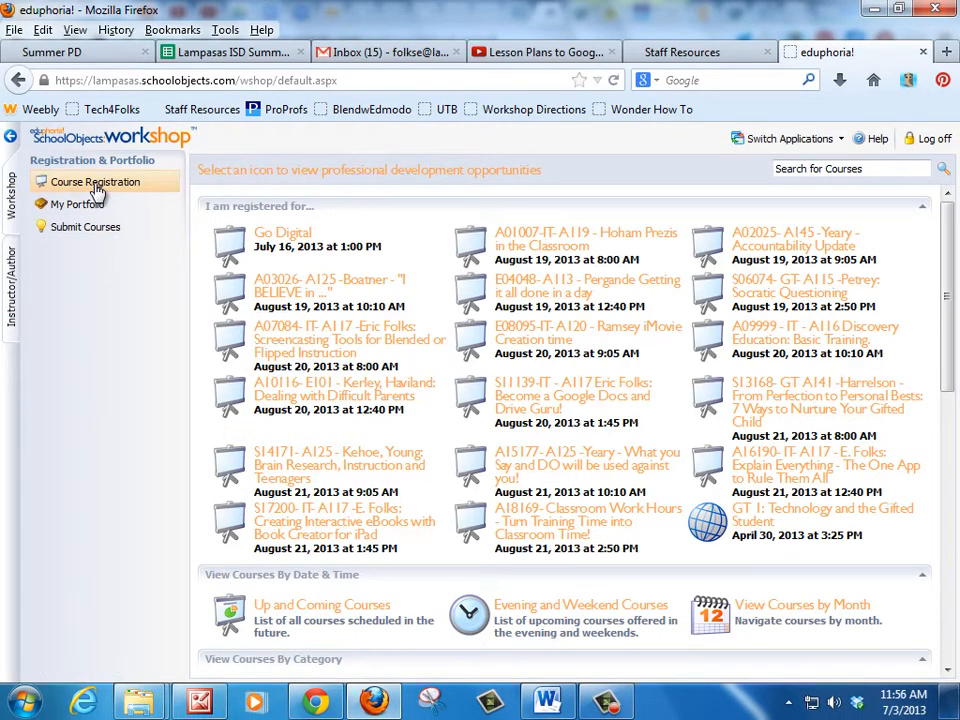
left_click(613, 80)
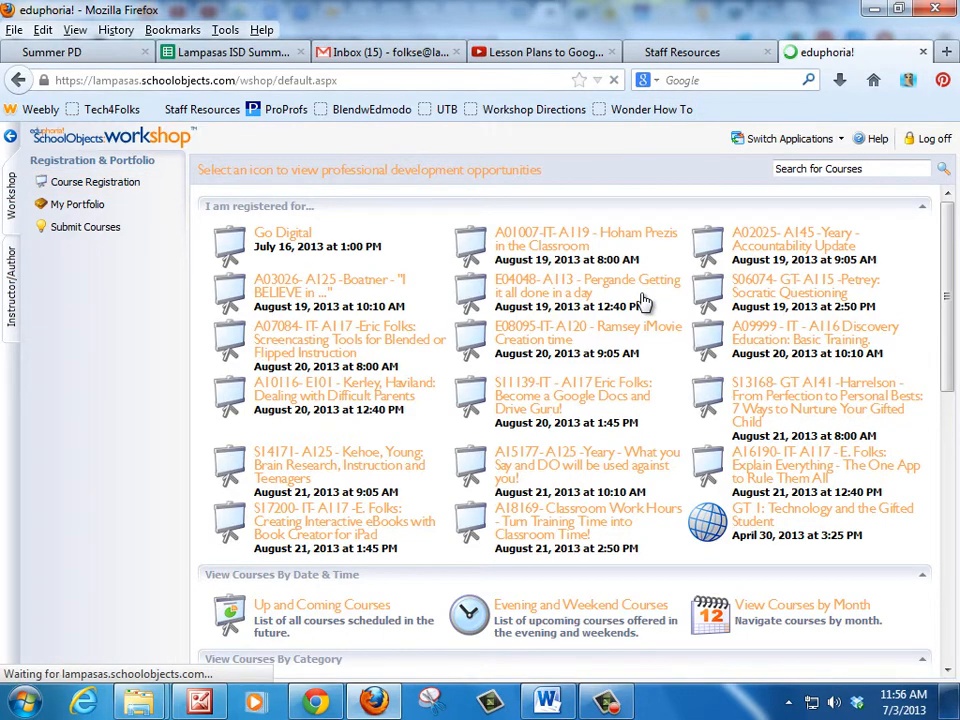
scroll(640, 385, "down", 2)
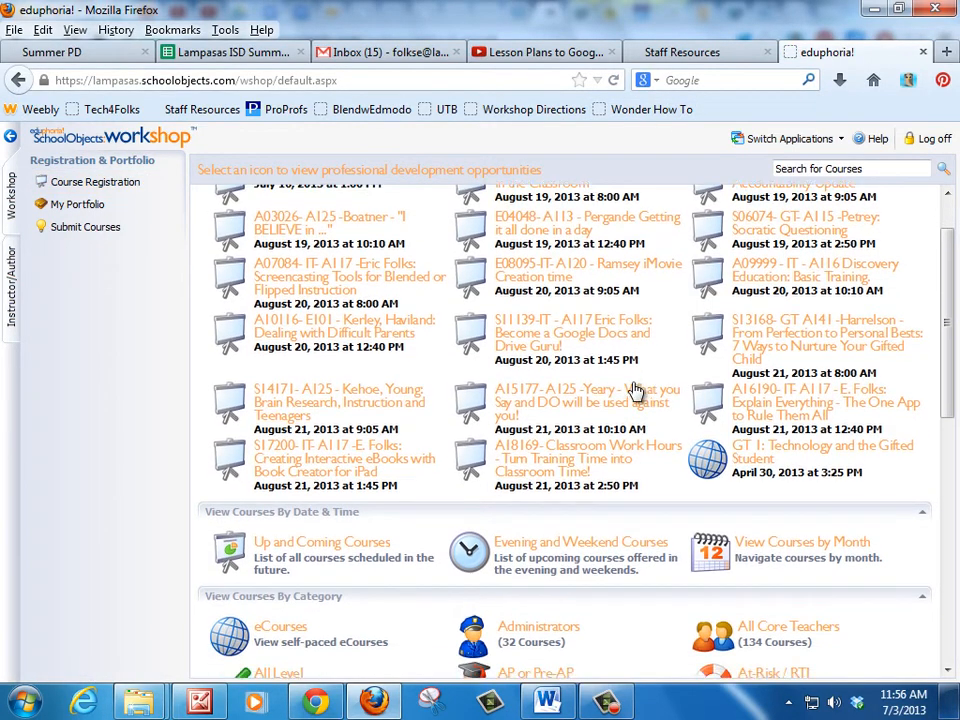
scroll(635, 390, "down", 3)
left_click(780, 468)
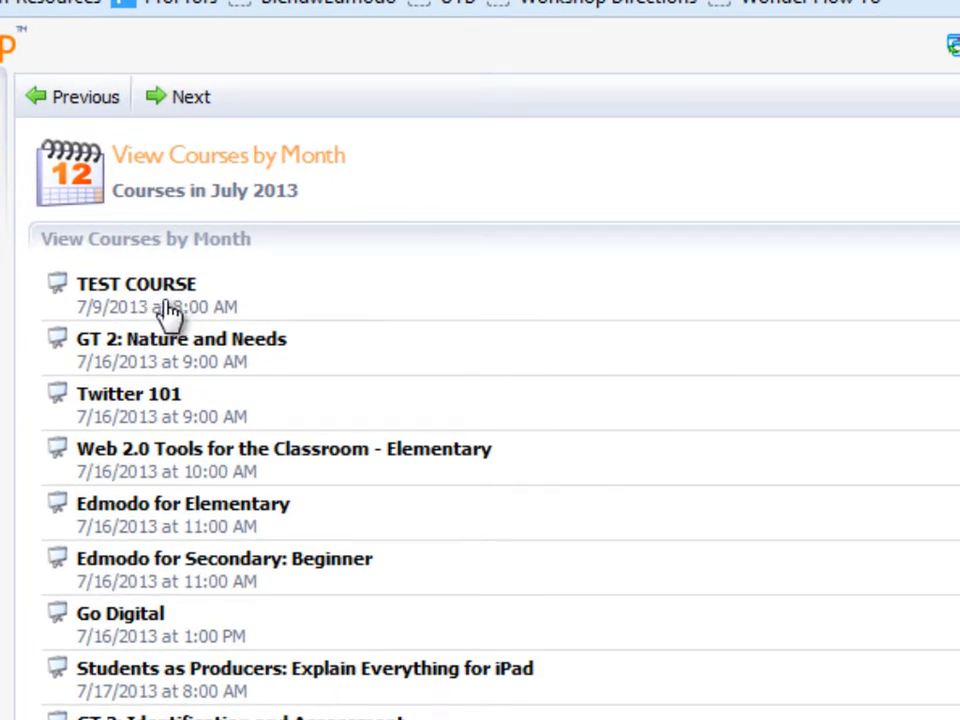
left_click(170, 312)
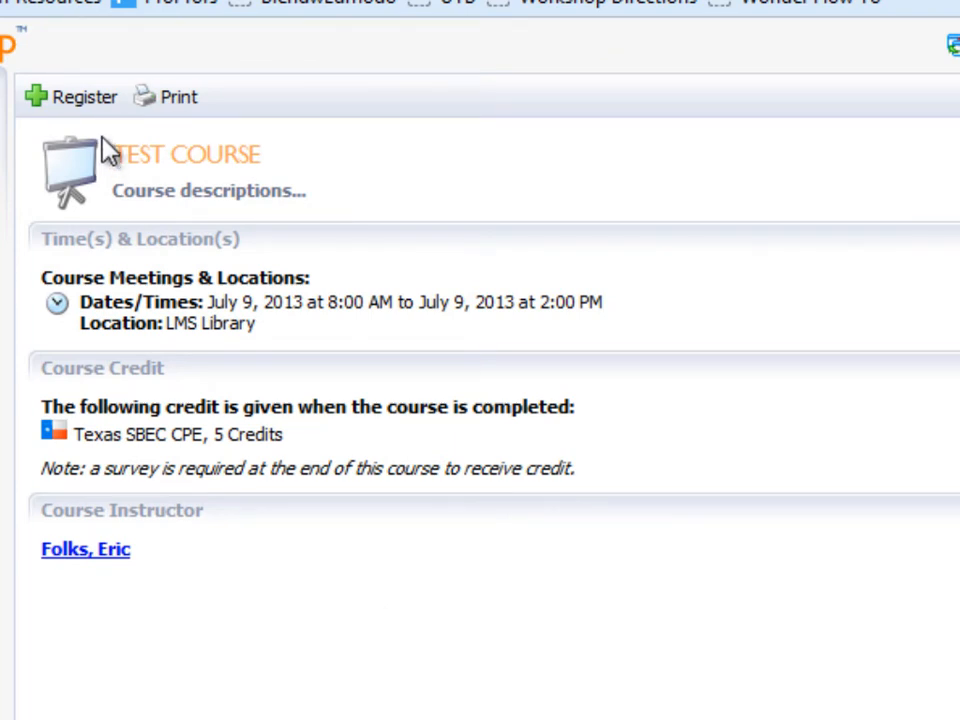